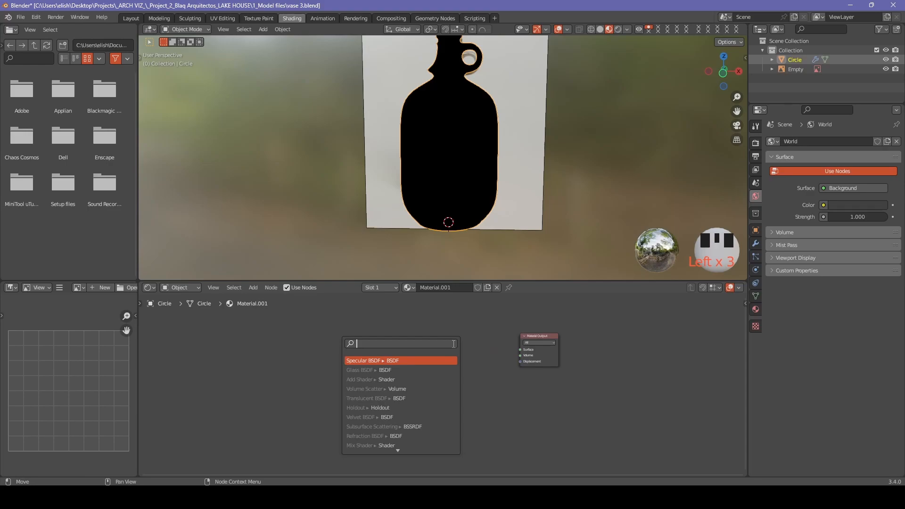
Add a Mix Shader at the output, fed by a Glass BSDF and a Transparent BSDF.
text(x)
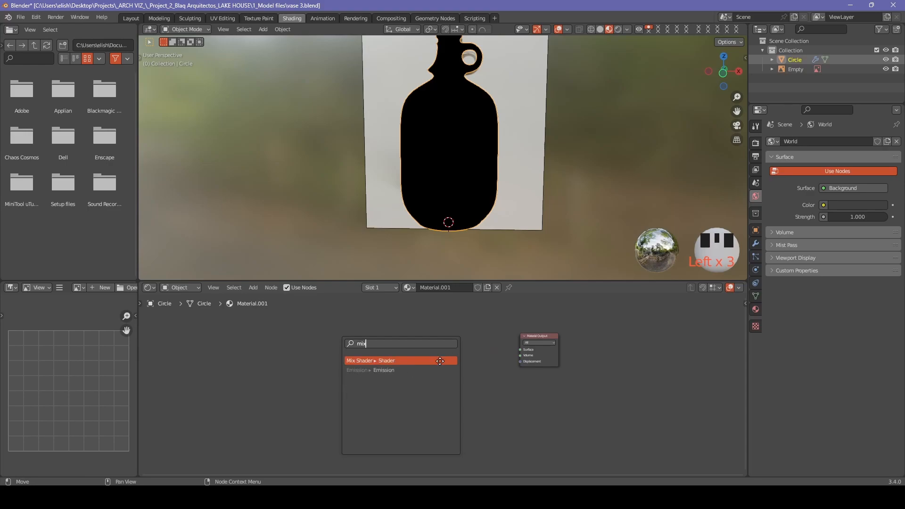
key(Return)
click(461, 376)
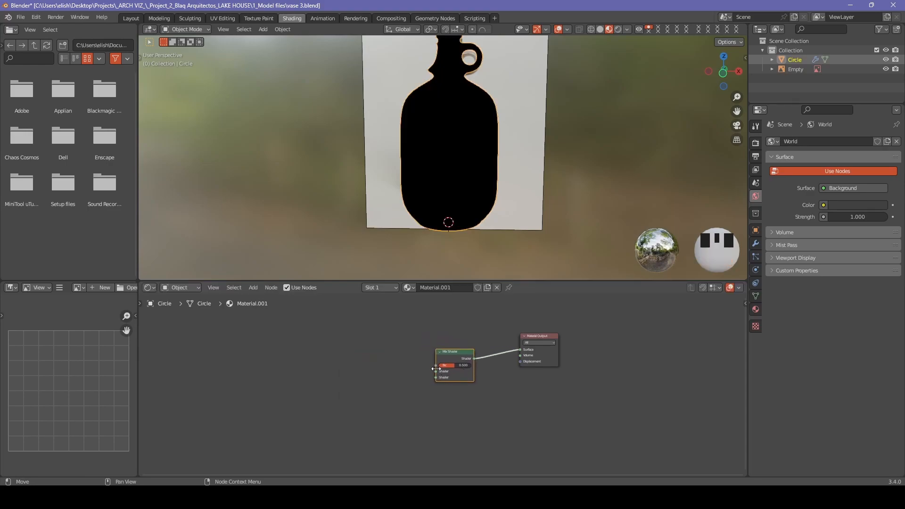
drag(436, 372, 386, 349)
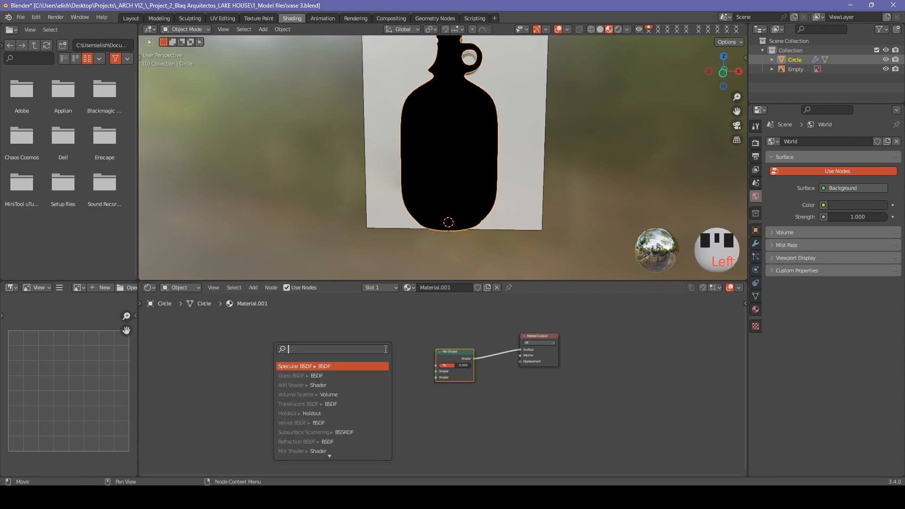
text(gla)
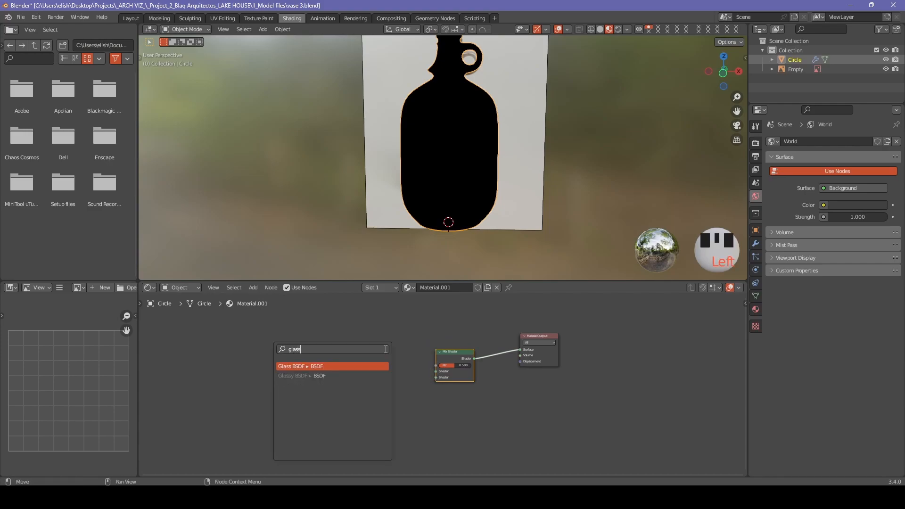
text(s)
key(Return)
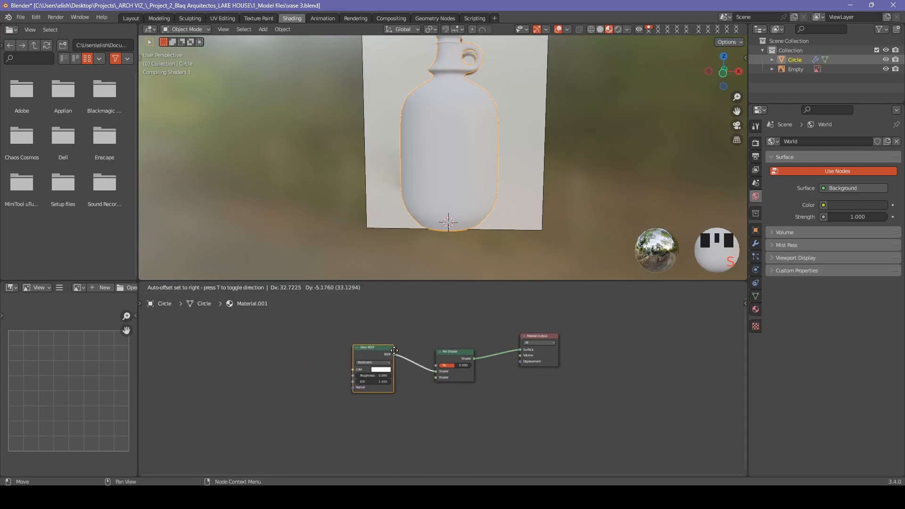
click(450, 388)
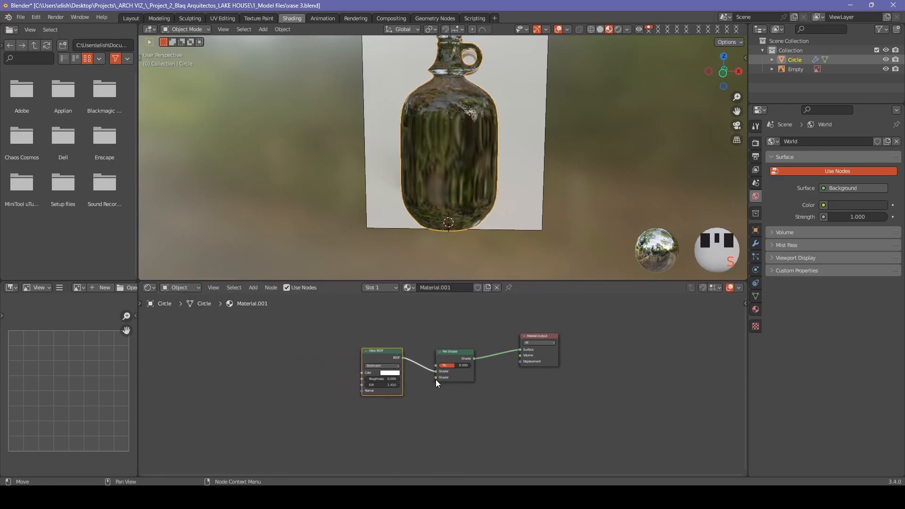
drag(435, 377, 395, 408)
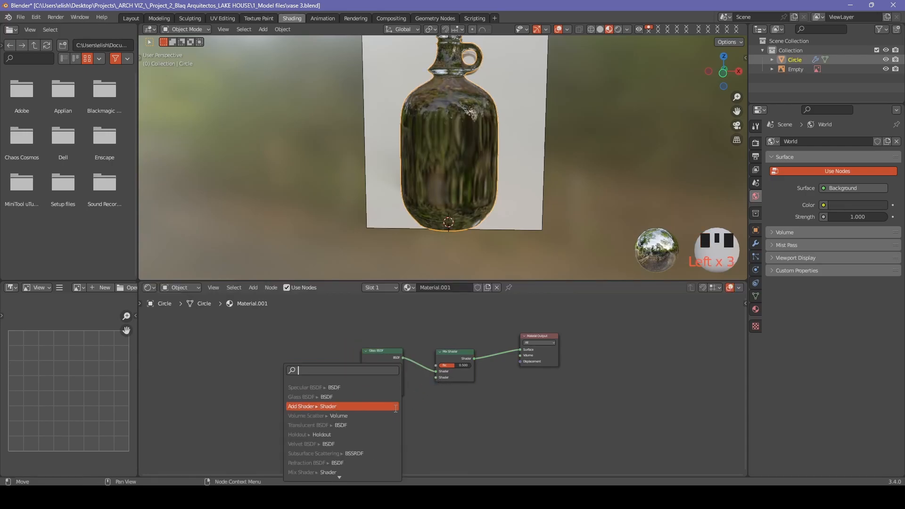
text(transp)
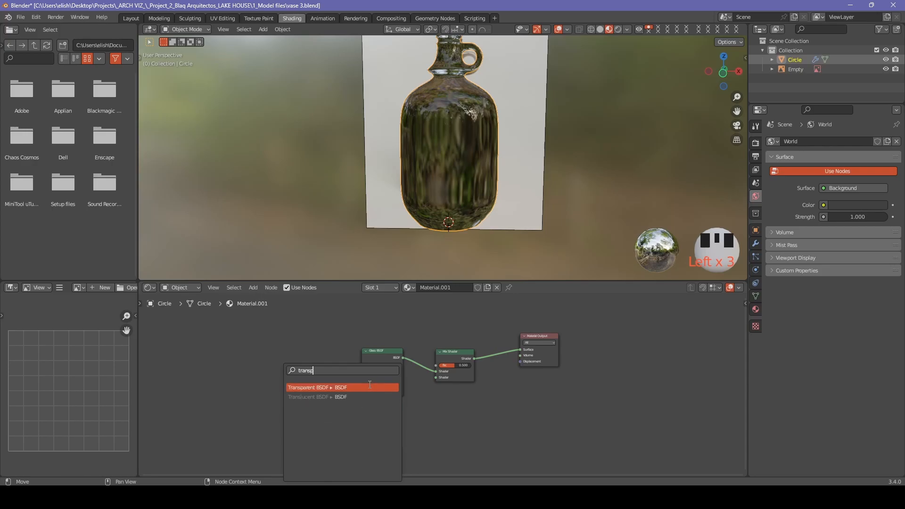
click(370, 387)
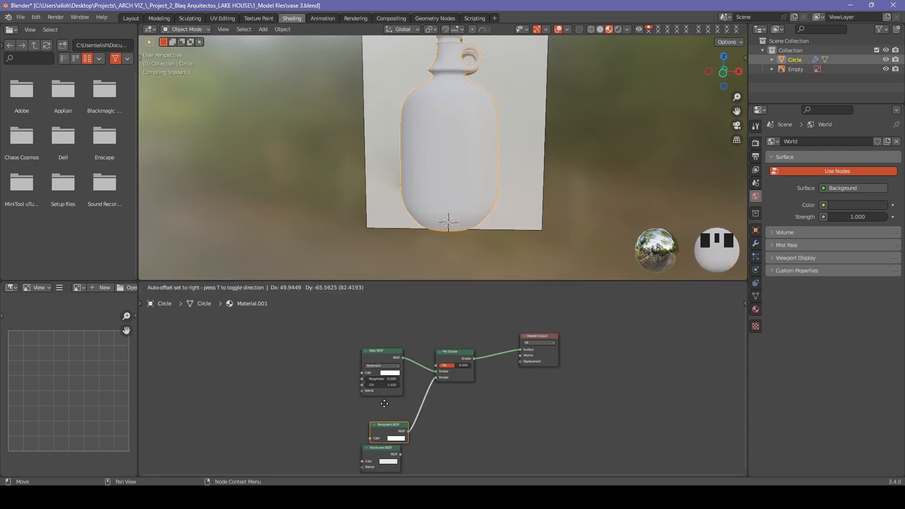
Drive the mix factor with a Fresnel node whose IOR is set to 0.850.
drag(434, 366, 386, 327)
text(frensel)
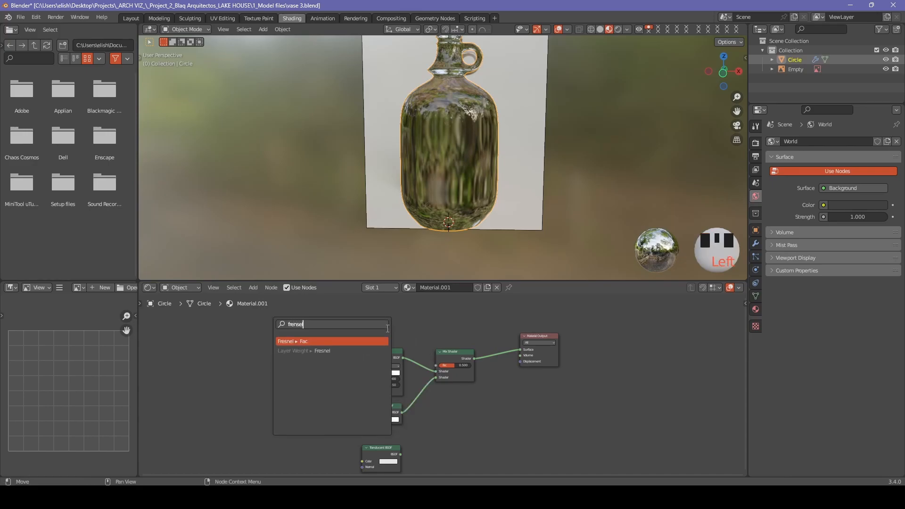
click(384, 340)
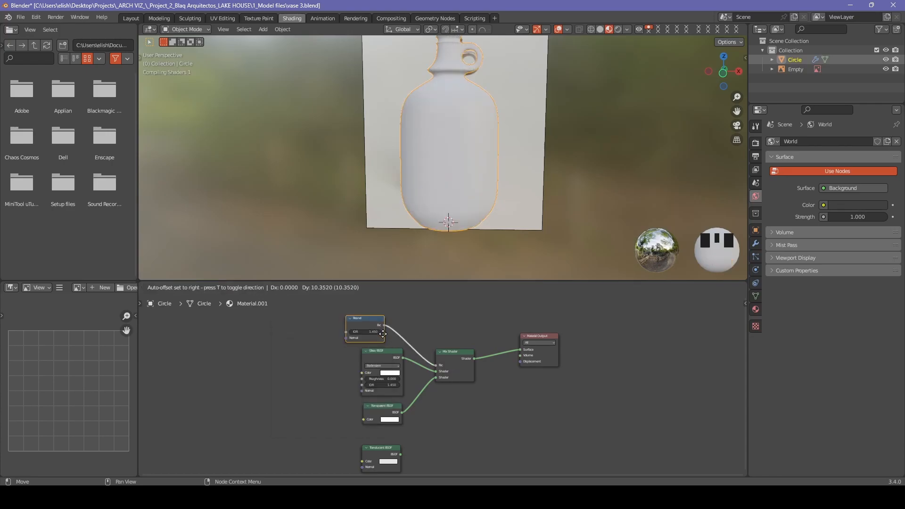
click(403, 330)
scroll(381, 311, up, 3)
middle_drag(381, 311, 467, 396)
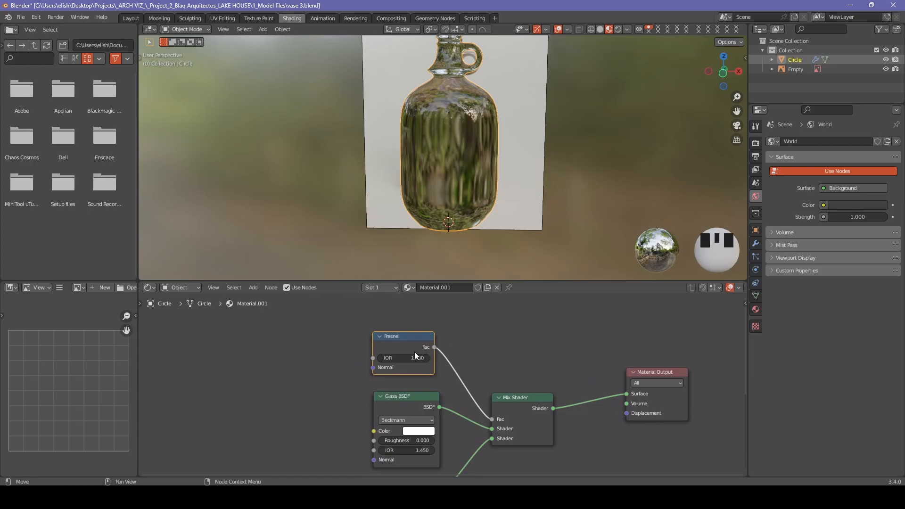
drag(405, 358, 378, 358)
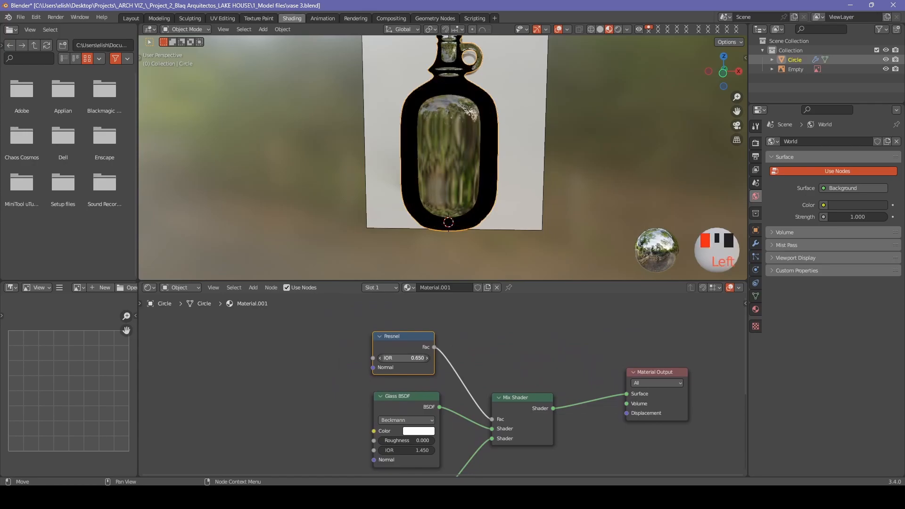
click(426, 358)
click(427, 358)
Switch the render engine to Cycles and preview in rendered viewport shading.
scroll(426, 358, down, 2)
click(756, 143)
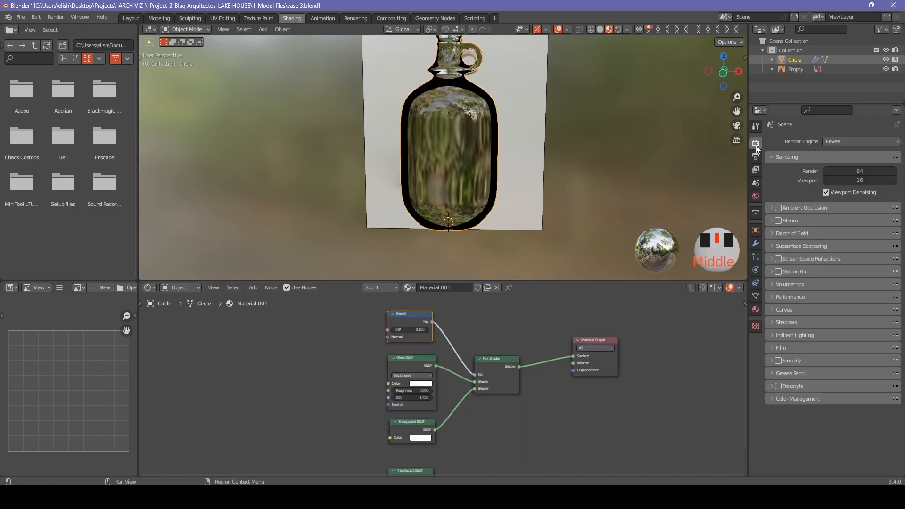
click(843, 141)
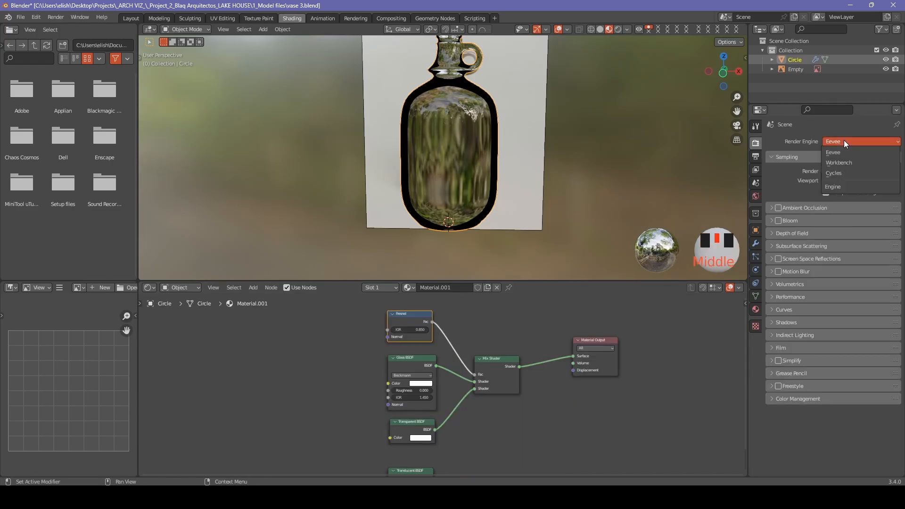
click(839, 173)
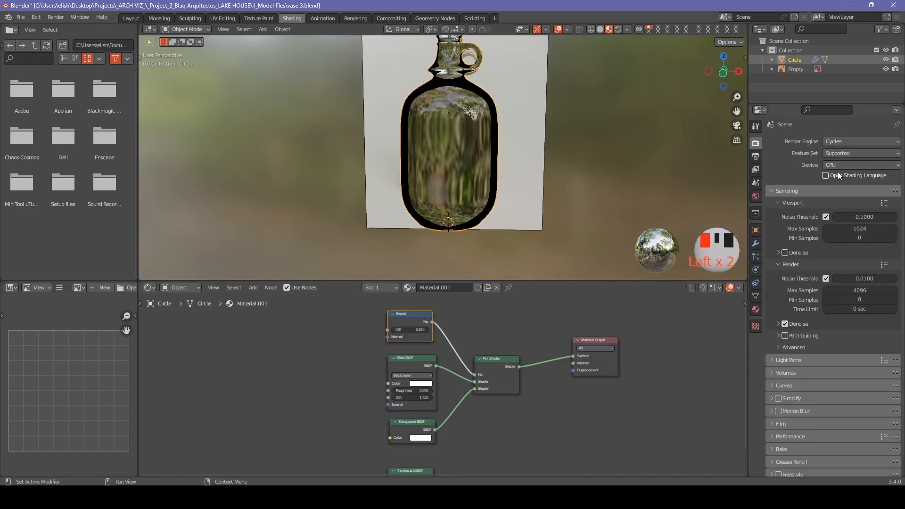
click(618, 27)
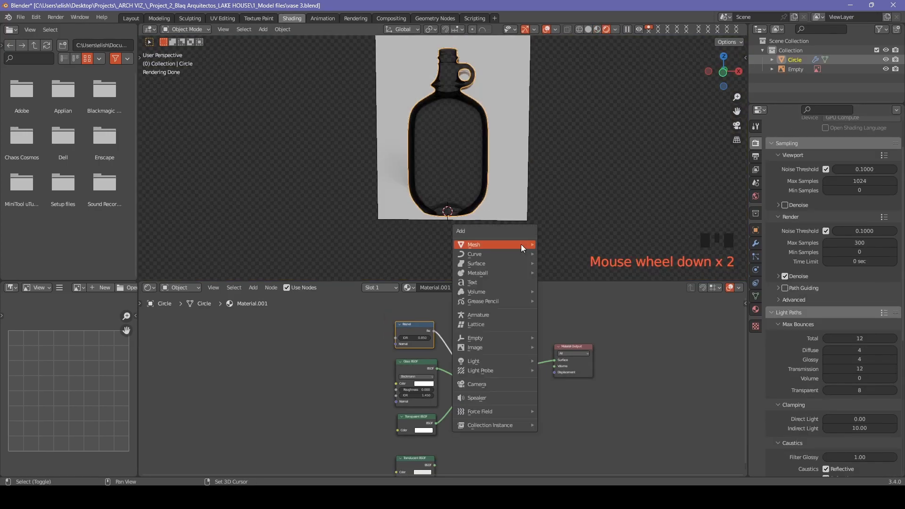
Add a plane under the bottle and scale it into a floor.
mouse_move(522, 244)
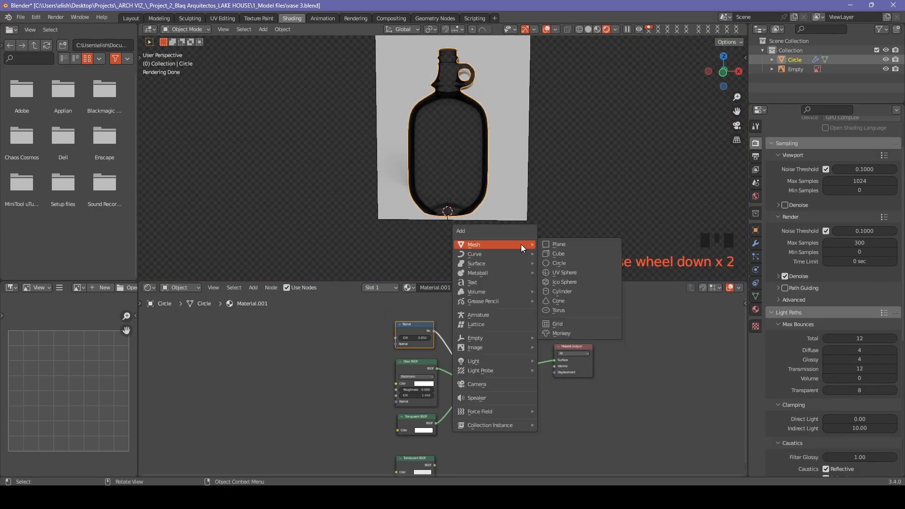
click(578, 244)
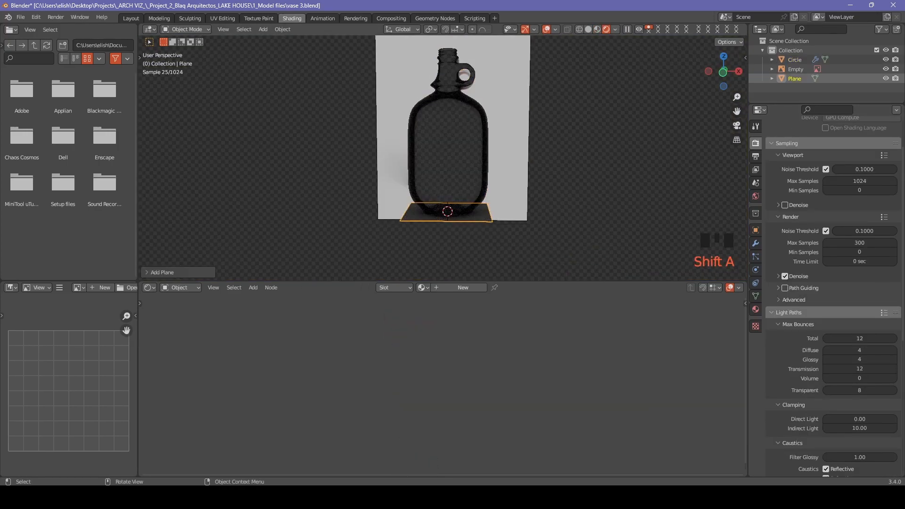
key(s)
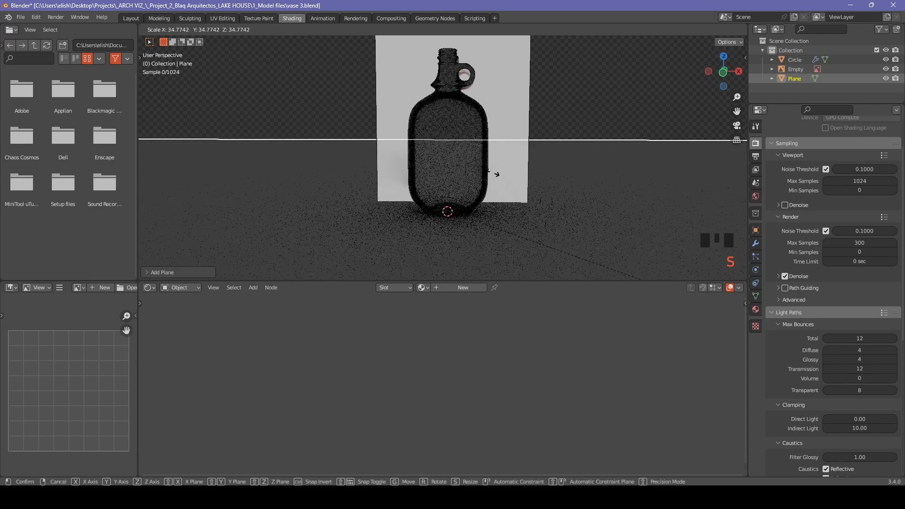
click(262, 188)
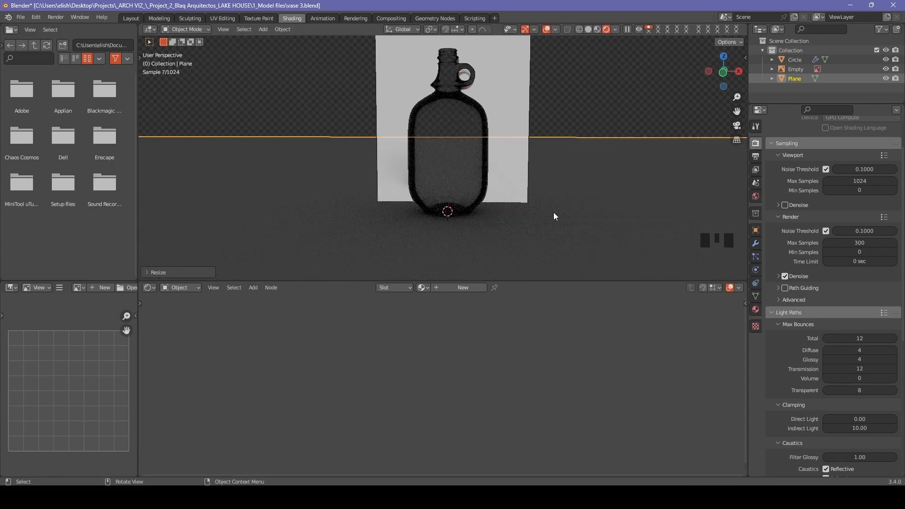
key(s)
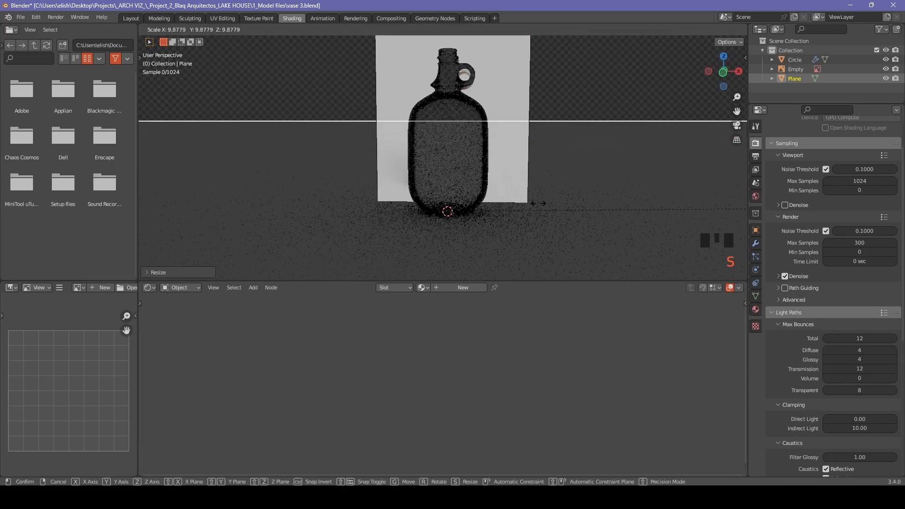
click(517, 210)
Add a point light above the bottle and floor.
scroll(656, 188, down, 3)
middle_drag(656, 187, 579, 146)
key(shift+a)
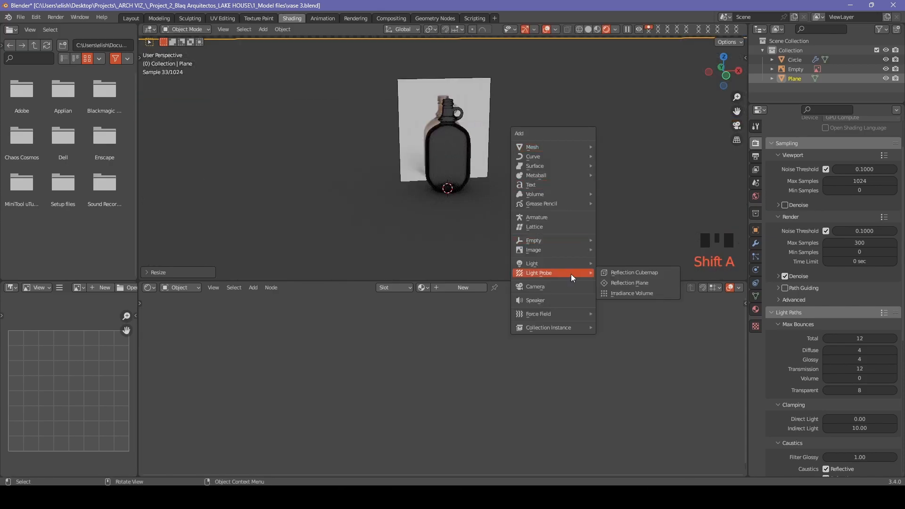
mouse_move(571, 266)
click(632, 266)
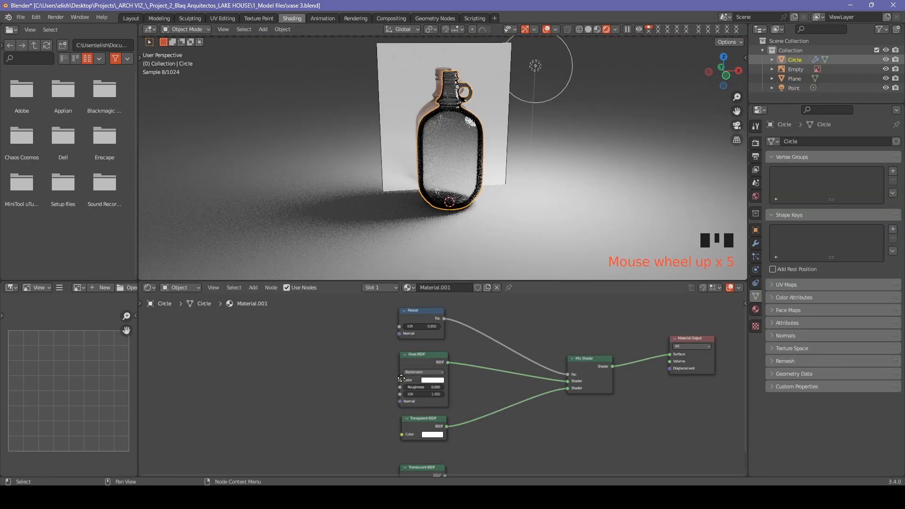
Feed the Glass BSDF normal from a Bump node driven by a Noise Texture.
middle_drag(370, 392, 463, 385)
drag(495, 393, 440, 348)
text(bump)
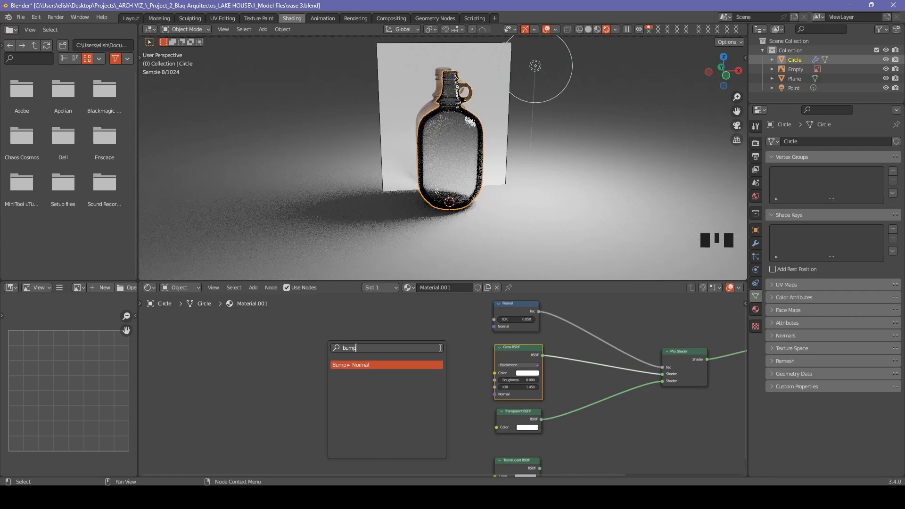
key(Return)
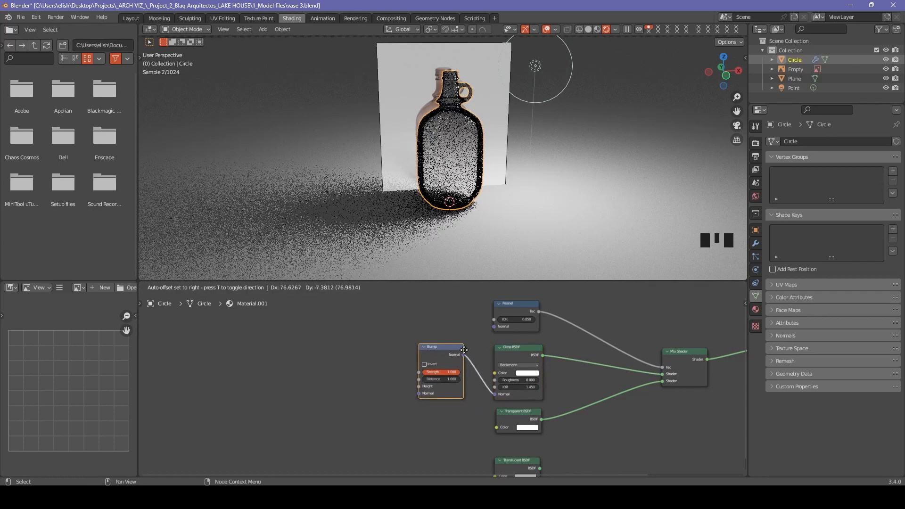
click(467, 350)
drag(418, 386, 365, 353)
text(noise)
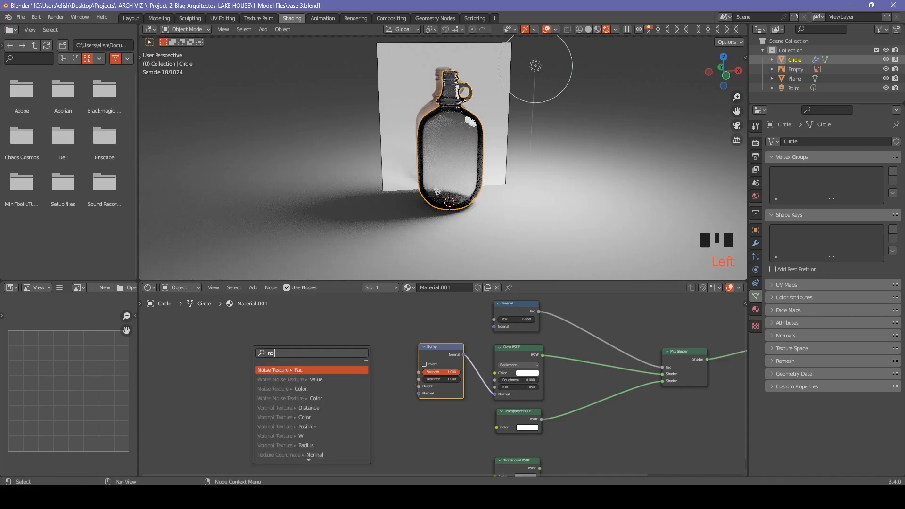
click(364, 370)
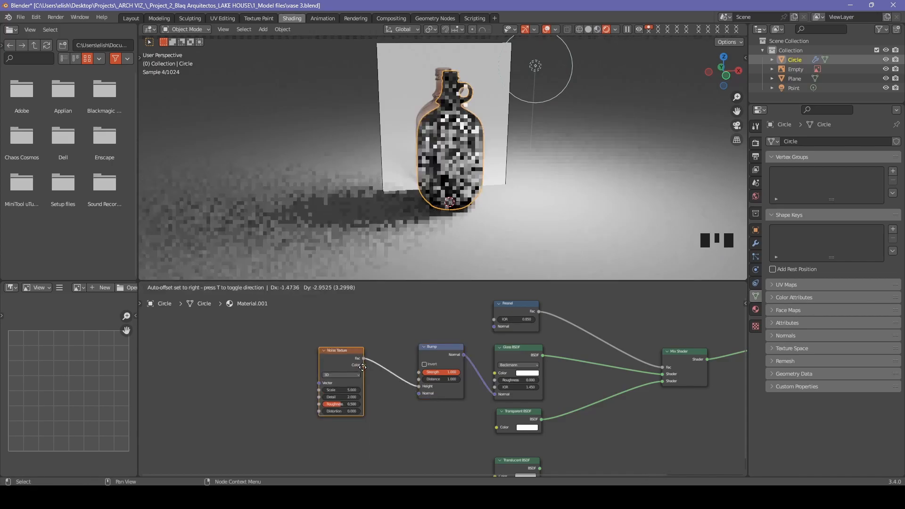
click(412, 411)
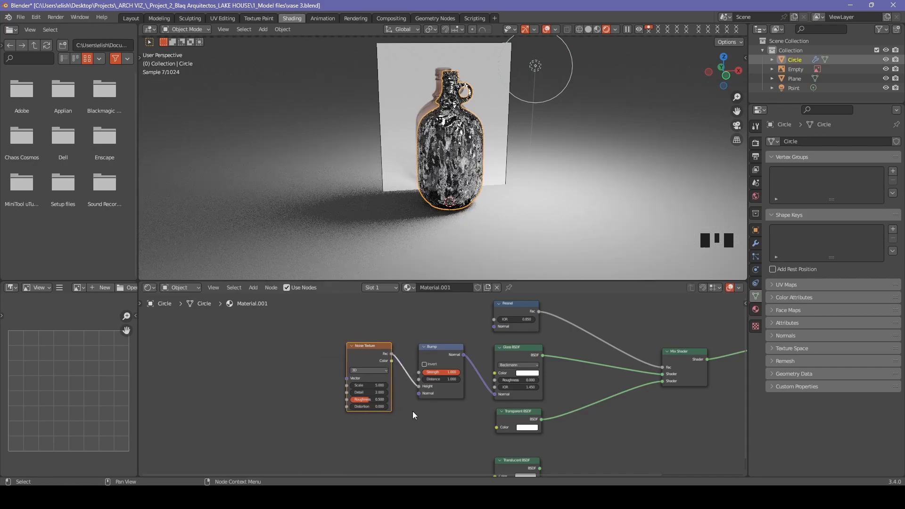
Set the Bump distance to 0.020.
scroll(412, 411, up, 3)
click(454, 379)
key(BackSpace)
key(BackSpace)
key(BackSpace)
text(0.01)
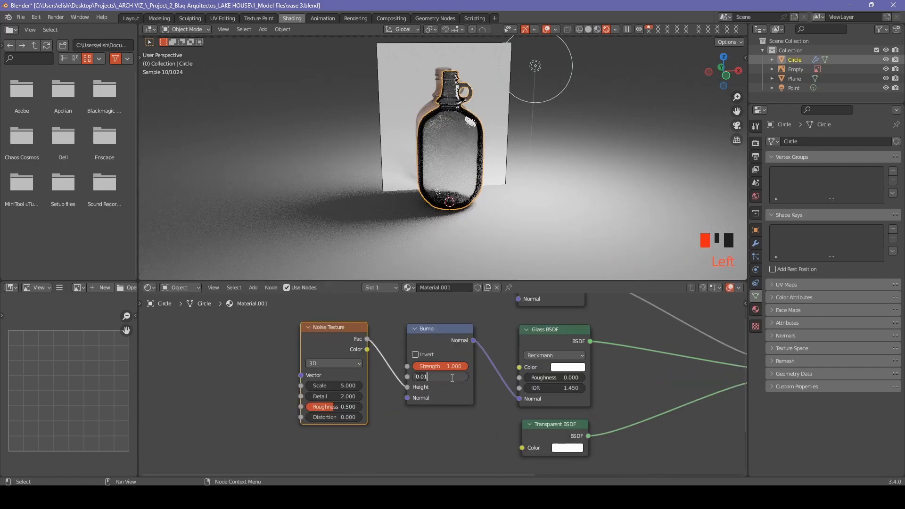
key(BackSpace)
key(BackSpace)
key(BackSpace)
key(BackSpace)
text(.02)
key(Return)
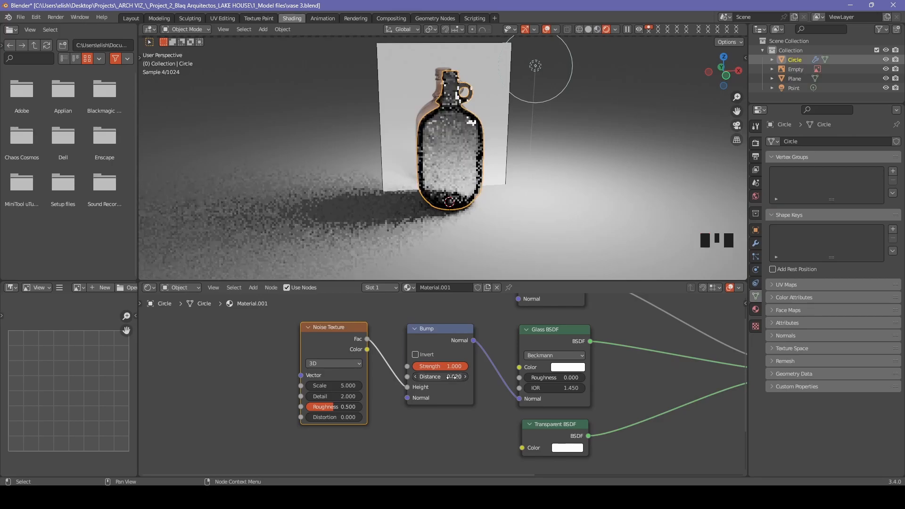
Lower the Glass BSDF IOR to 1.150.
middle_drag(524, 174, 525, 194)
scroll(492, 133, up, 4)
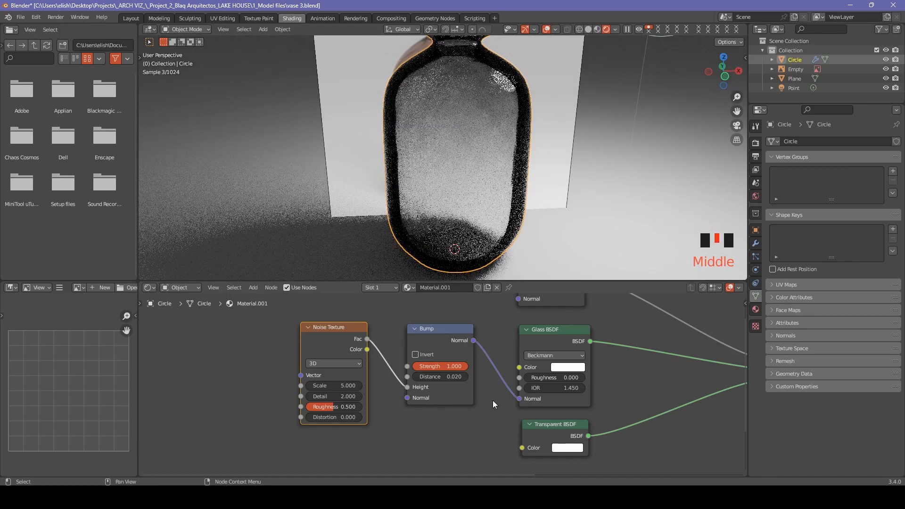
middle_drag(509, 339, 455, 365)
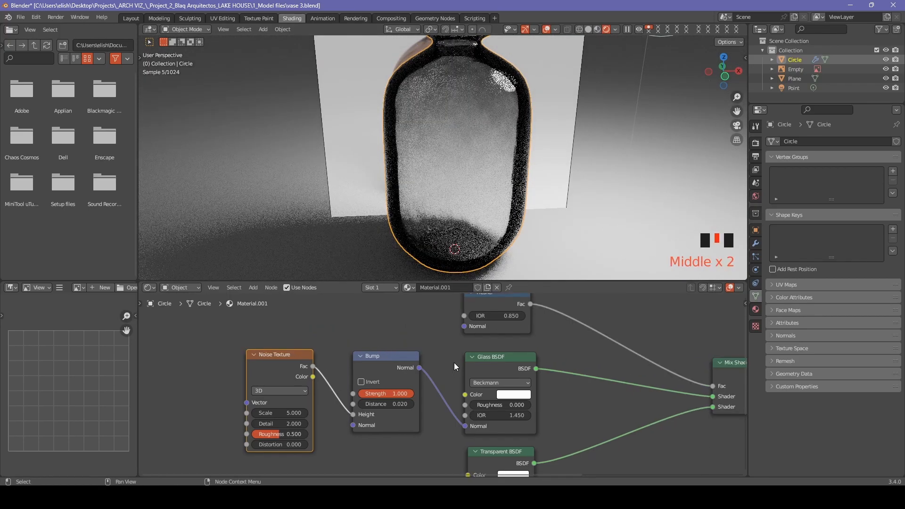
click(474, 416)
click(474, 416)
click(474, 417)
click(474, 415)
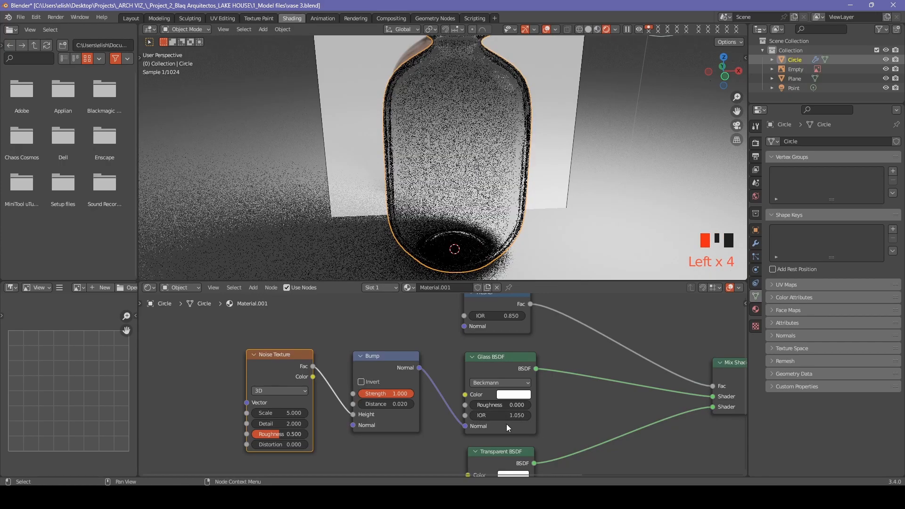
click(528, 417)
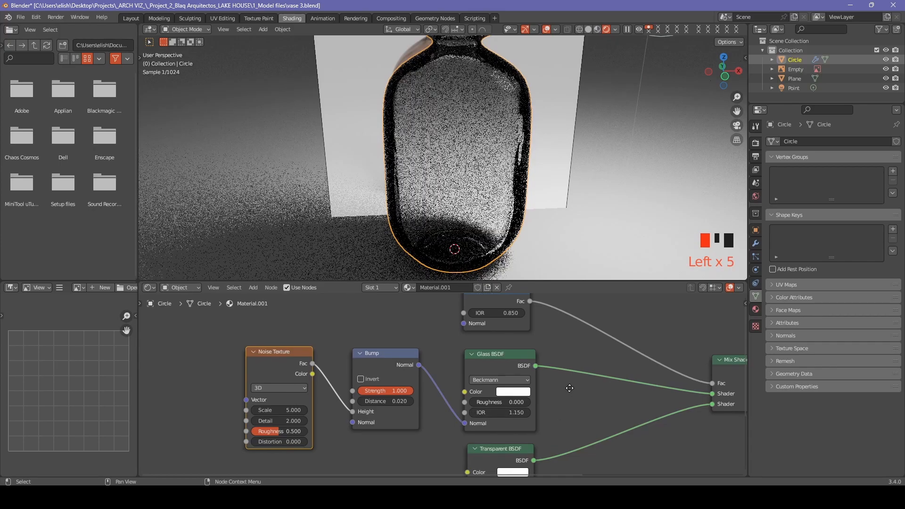
Set the Noise Texture roughness to 0.000.
middle_drag(525, 424, 523, 414)
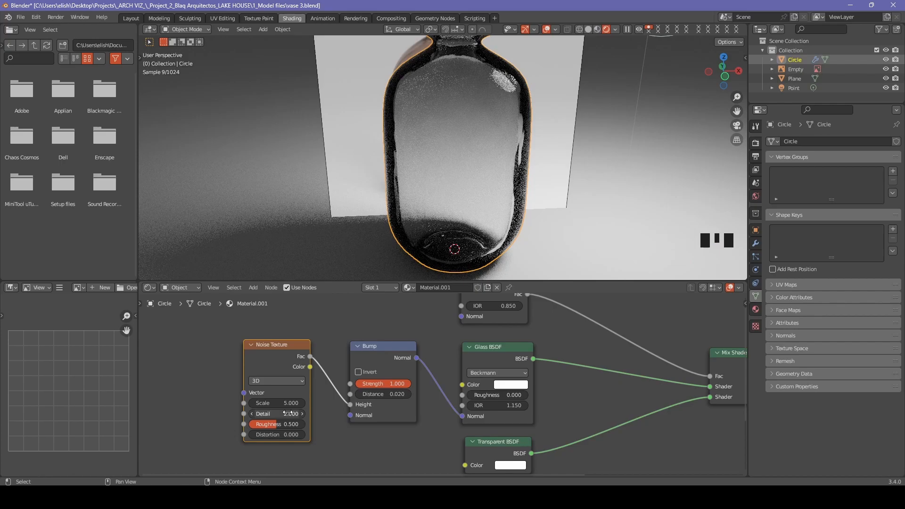
drag(287, 424, 256, 424)
scroll(444, 407, down, 8)
middle_drag(543, 452, 525, 401)
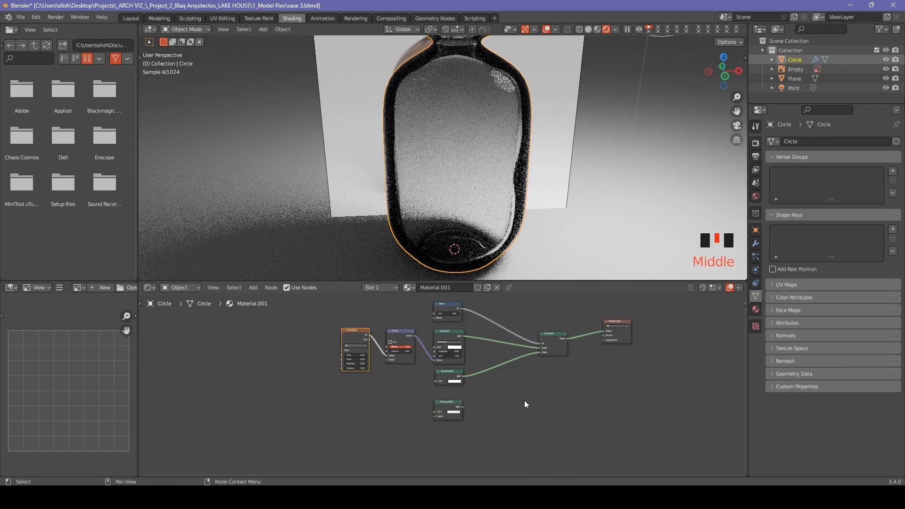
Duplicate the Mix Shader and wire Translucent and Transparent BSDFs into the copy.
click(559, 352)
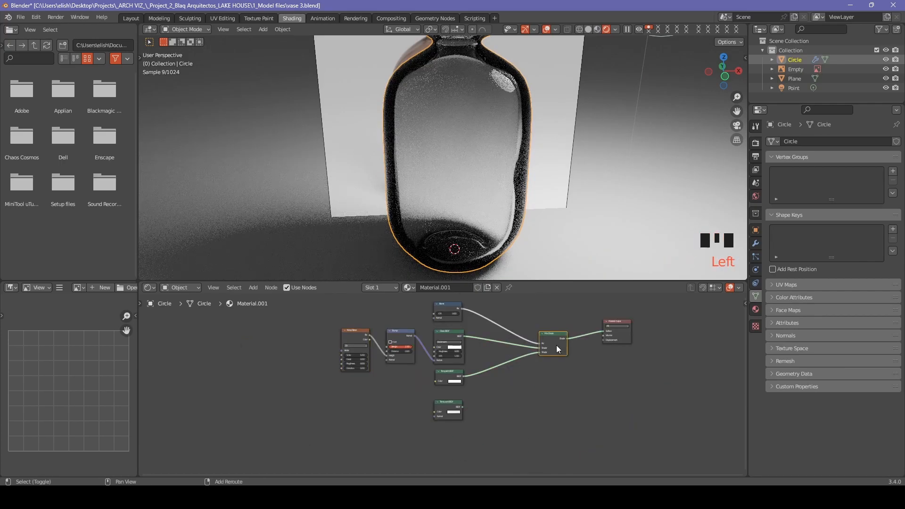
key(shift+d)
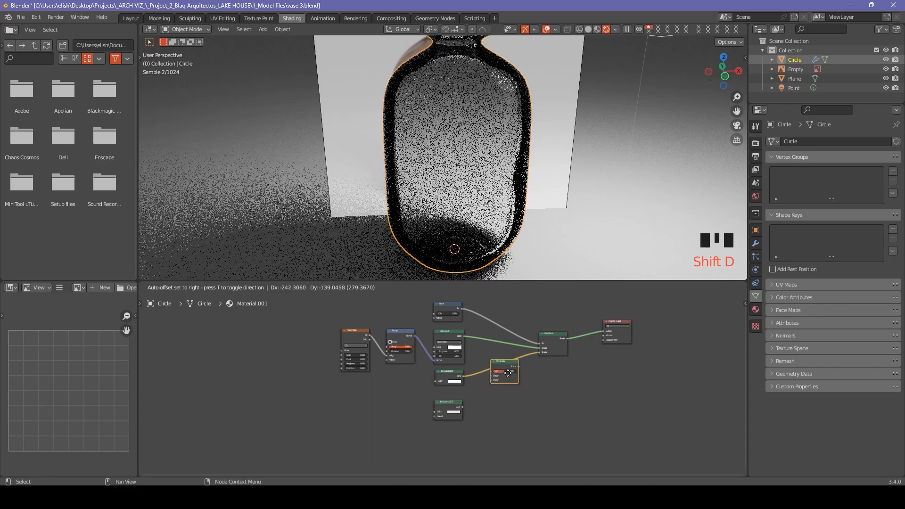
click(511, 391)
scroll(507, 391, up, 3)
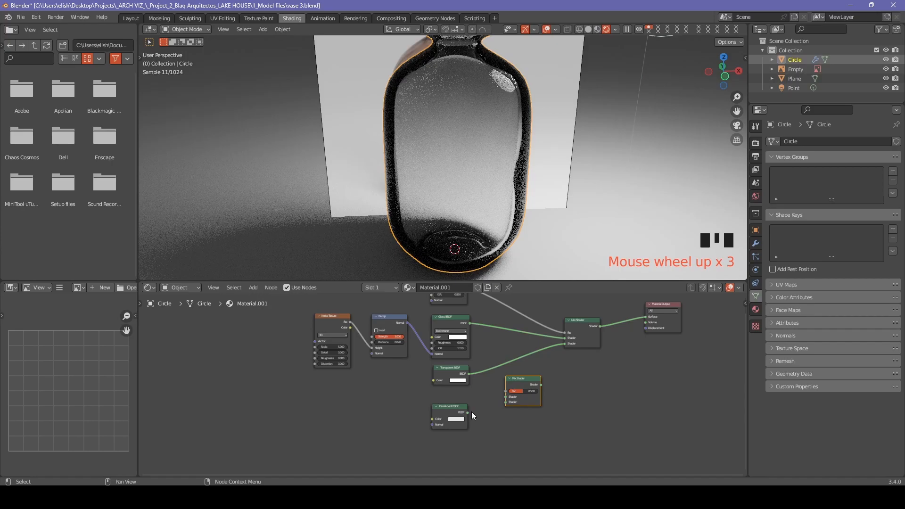
scroll(513, 387, up, 1)
drag(513, 387, 524, 388)
scroll(476, 420, up, 3)
drag(477, 422, 539, 402)
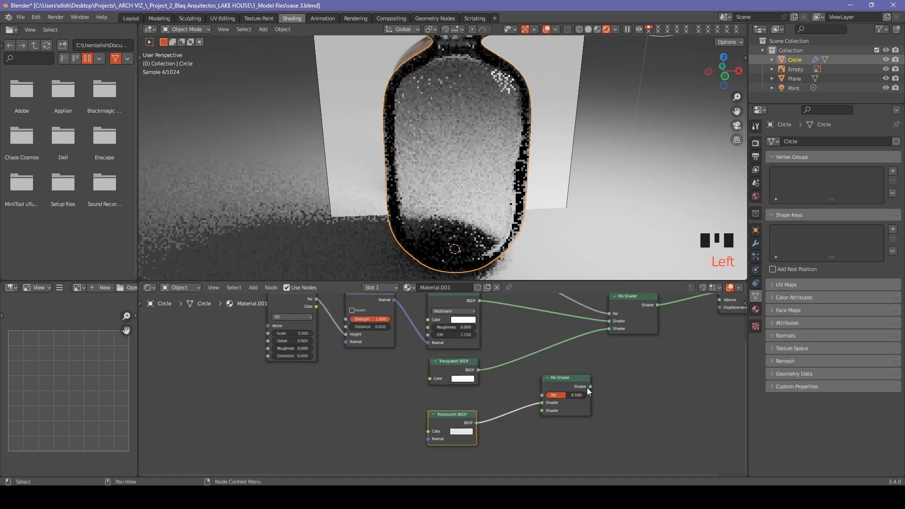
drag(576, 378, 569, 370)
mouse_move(612, 329)
mouse_down()
mouse_move(520, 388)
mouse_move(545, 356)
mouse_move(542, 345)
mouse_move(579, 352)
mouse_move(609, 330)
mouse_up()
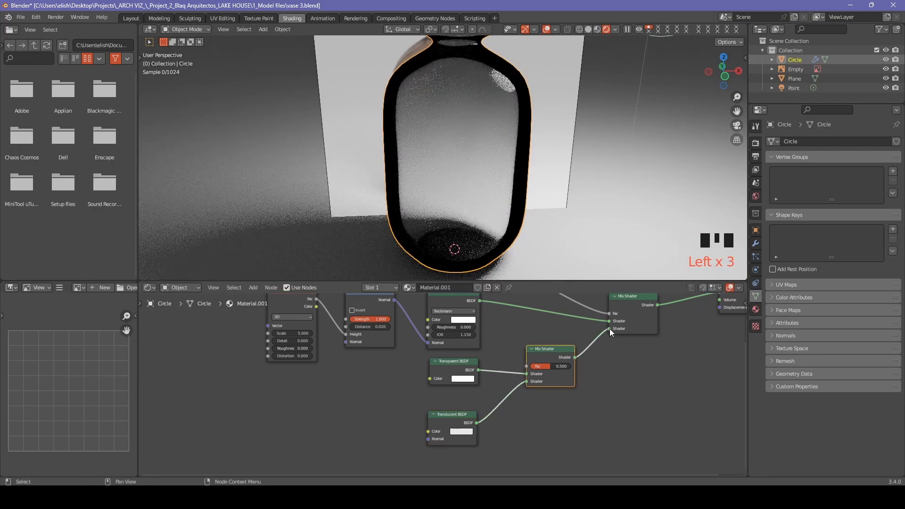
Move the Transparent BSDF down and copy the Fresnel node beside the lower Mix Shader.
scroll(554, 352, up, 2)
scroll(459, 428, down, 5)
scroll(460, 429, down, 1)
click(451, 368)
drag(450, 369, 439, 412)
middle_drag(453, 296, 461, 318)
click(457, 319)
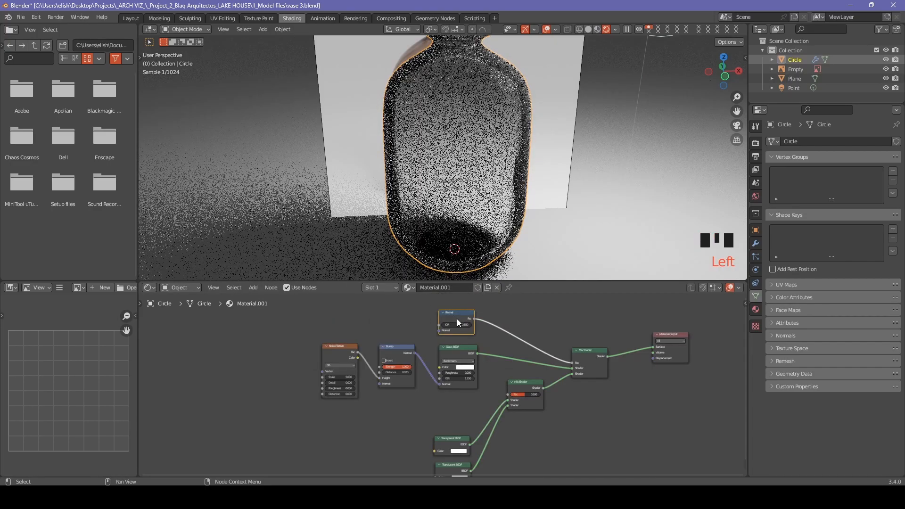
key(shift+d)
click(471, 405)
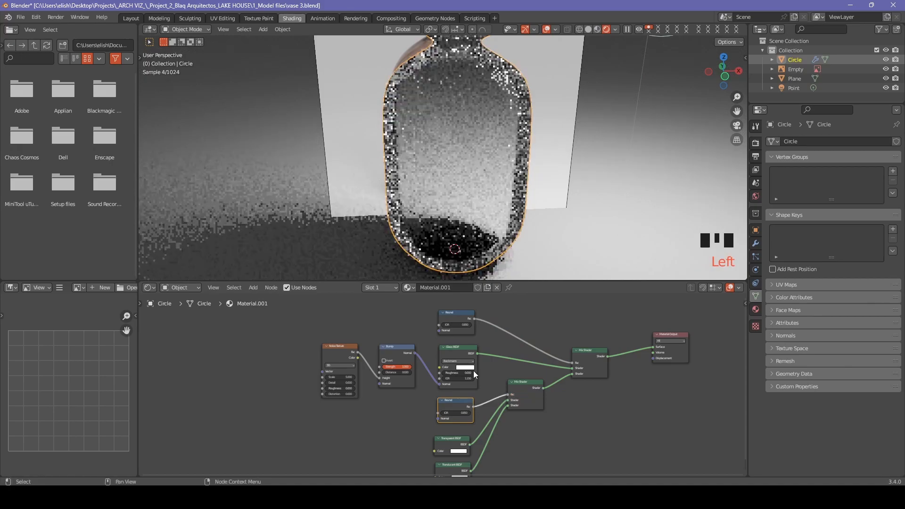
scroll(474, 371, up, 5)
Give the Glass colour a faint warm tint, then feed it from a ColorRamp.
click(488, 360)
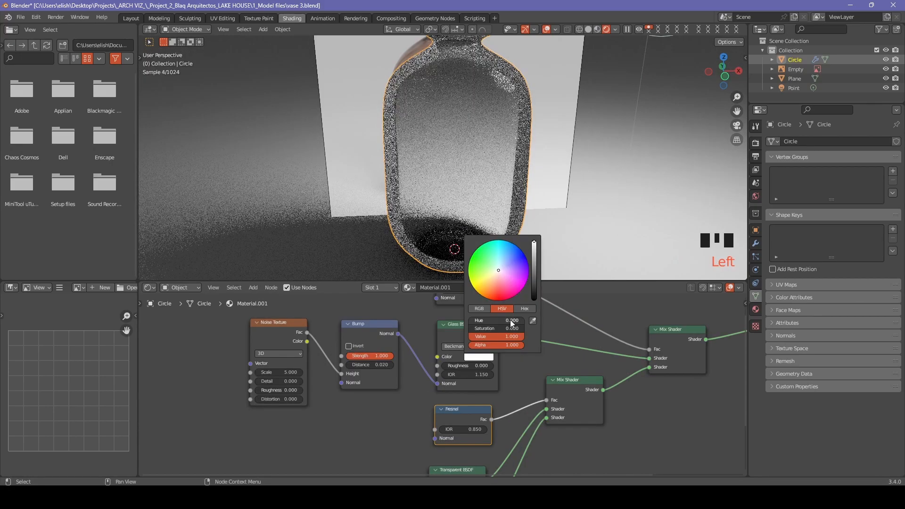
drag(493, 321, 475, 329)
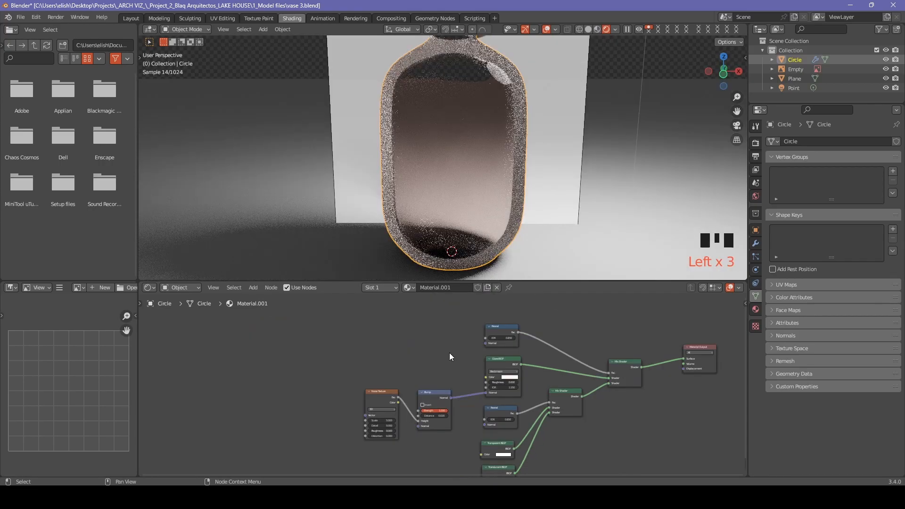
drag(486, 377, 451, 346)
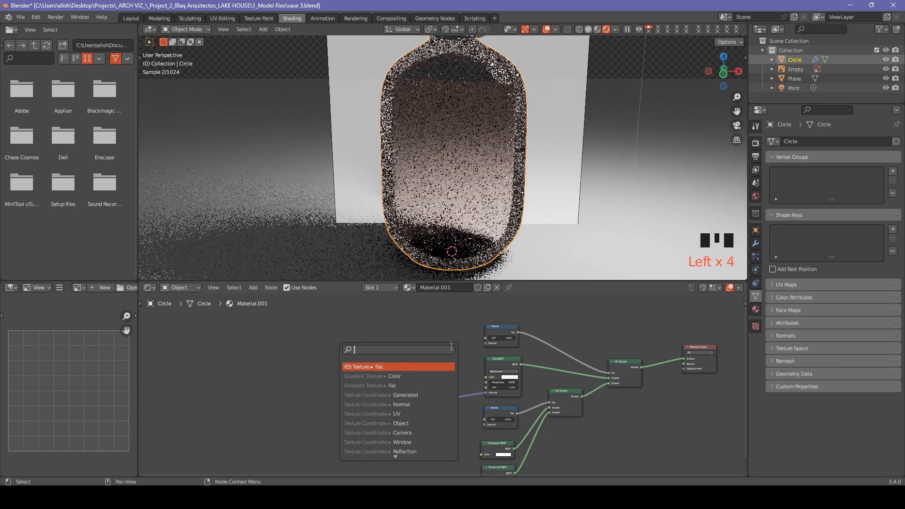
text(color)
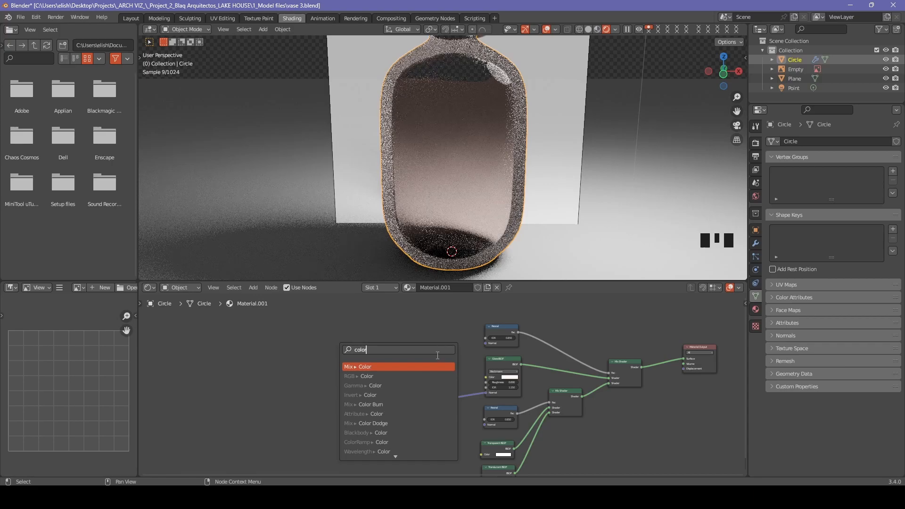
click(377, 442)
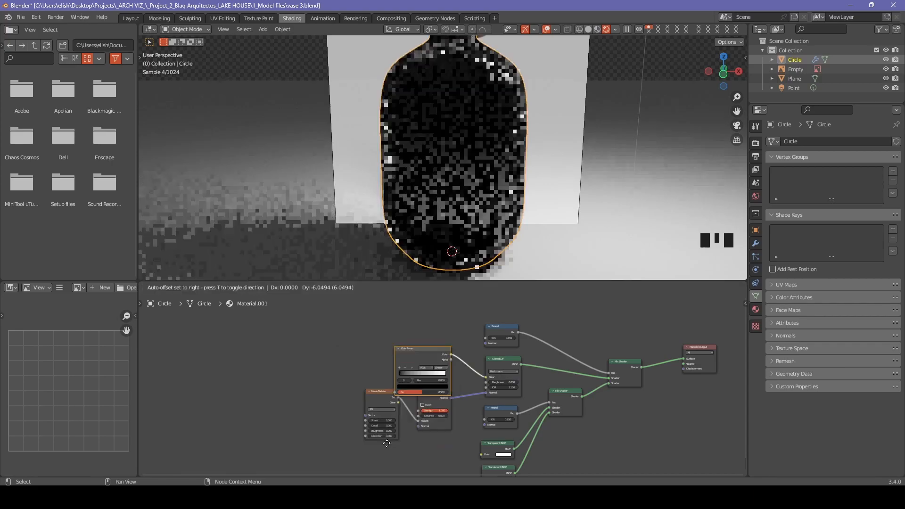
click(397, 422)
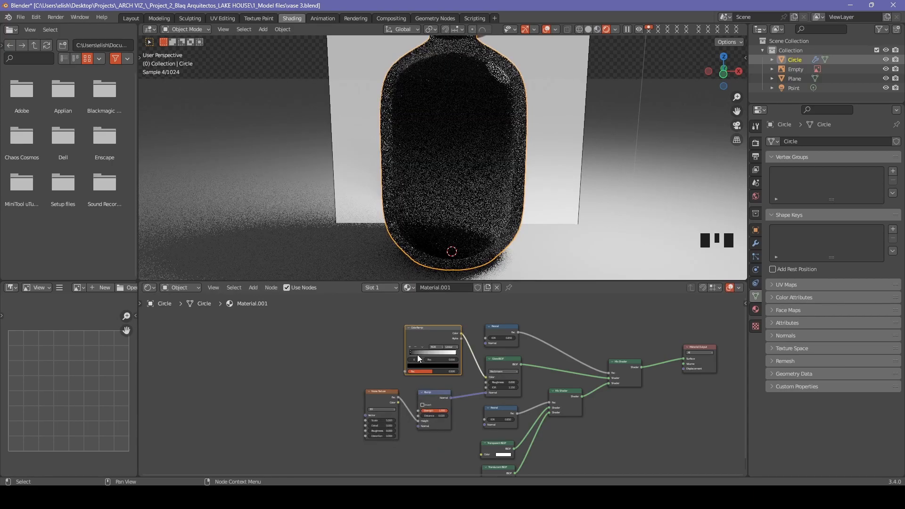
Drive the ColorRamp factor with a new Noise Texture.
drag(405, 372, 358, 335)
text(noise)
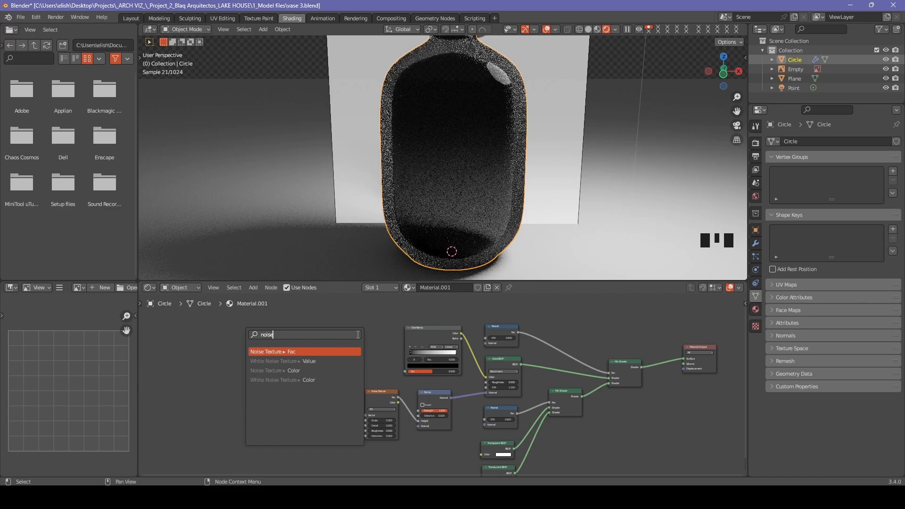
key(Return)
click(385, 338)
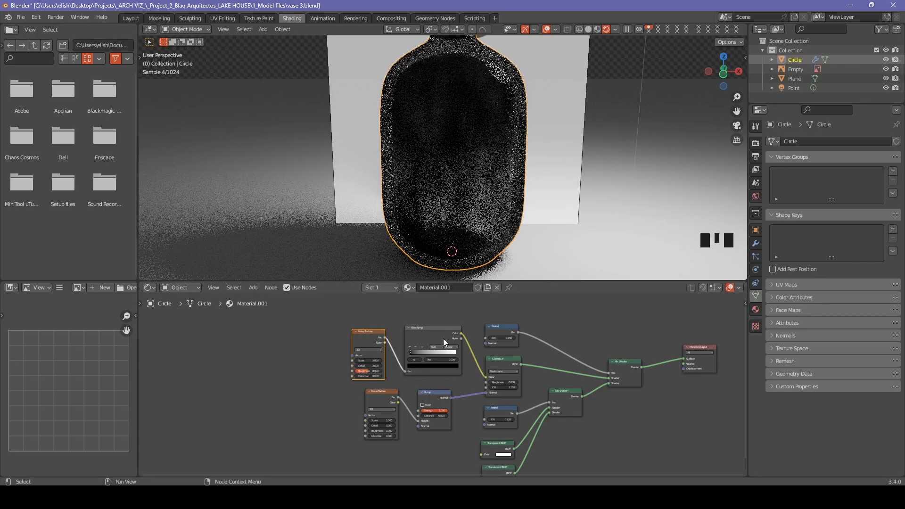
scroll(445, 338, up, 4)
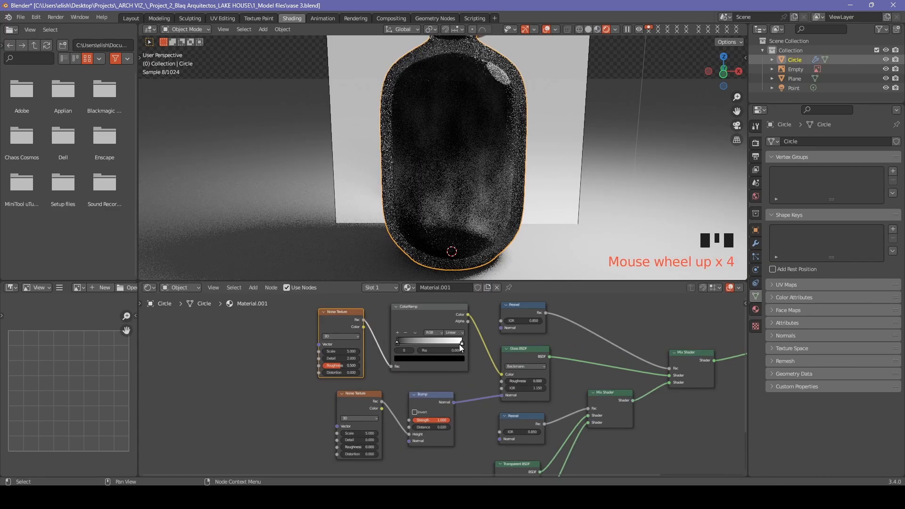
Set the ColorRamp stops to pale pink (left) and soft peach-pink (right).
click(408, 357)
drag(451, 299, 450, 272)
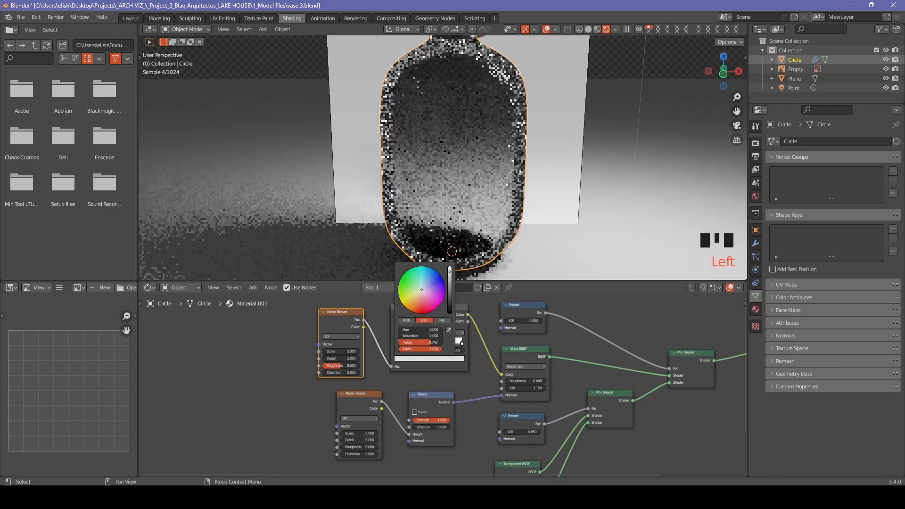
click(423, 300)
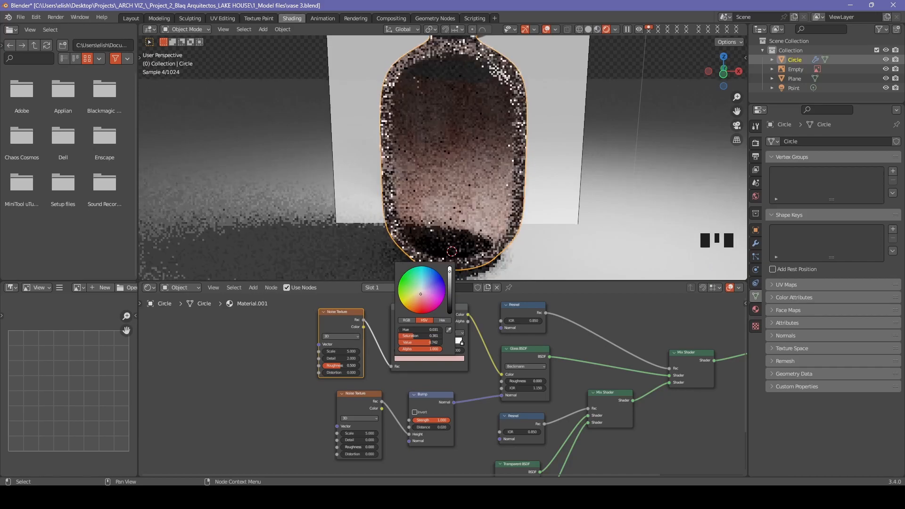
click(462, 343)
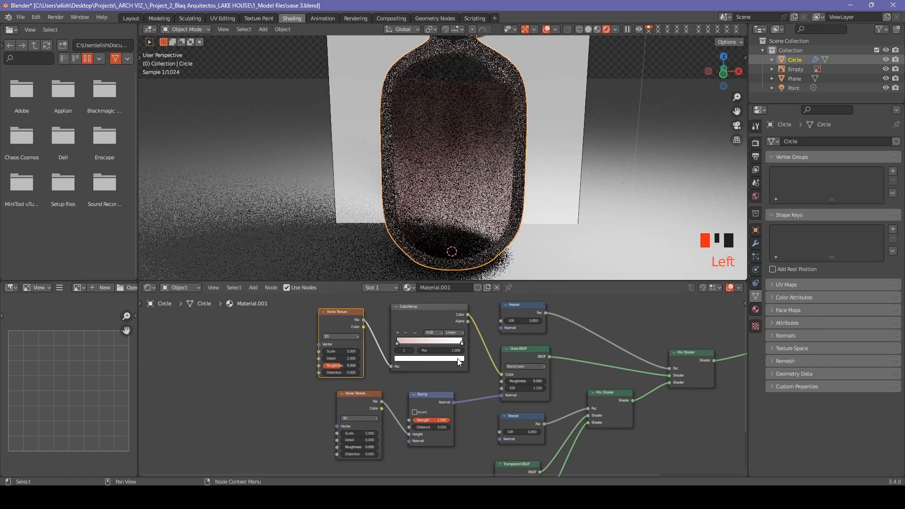
click(460, 359)
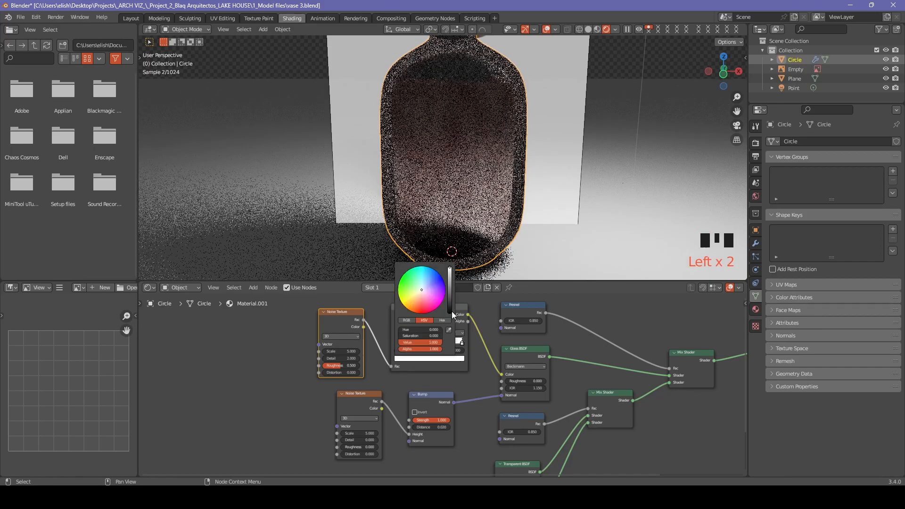
click(420, 293)
drag(420, 295, 422, 292)
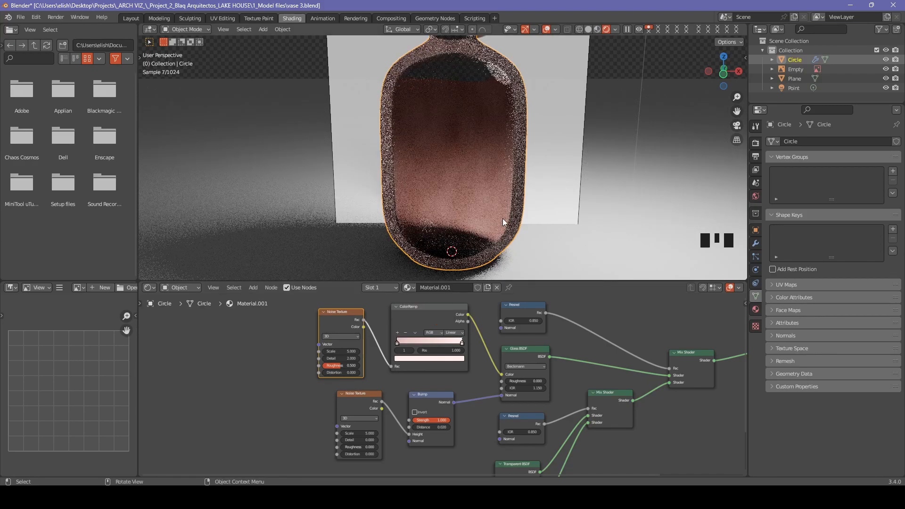
Raise the upper Fresnel node's IOR to 0.950.
scroll(503, 219, down, 3)
middle_drag(512, 223, 516, 212)
scroll(644, 304, up, 6)
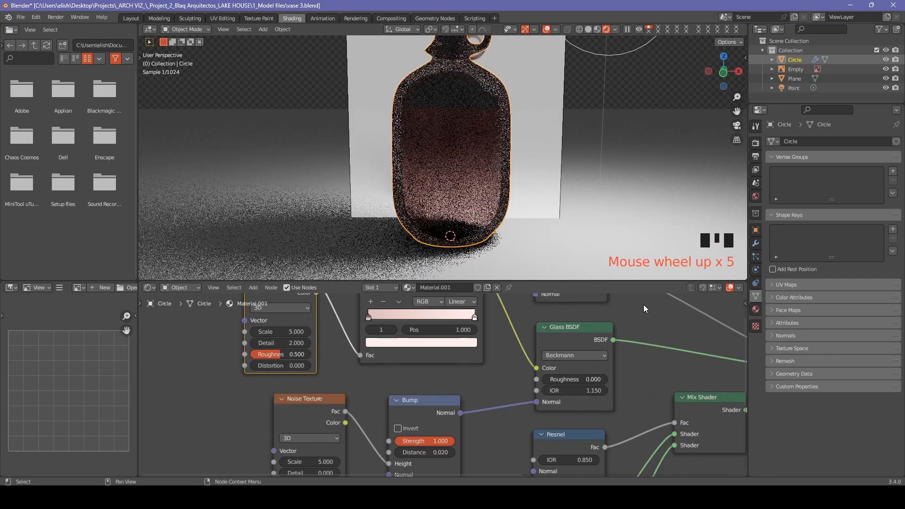
middle_drag(562, 292, 531, 325)
click(486, 315)
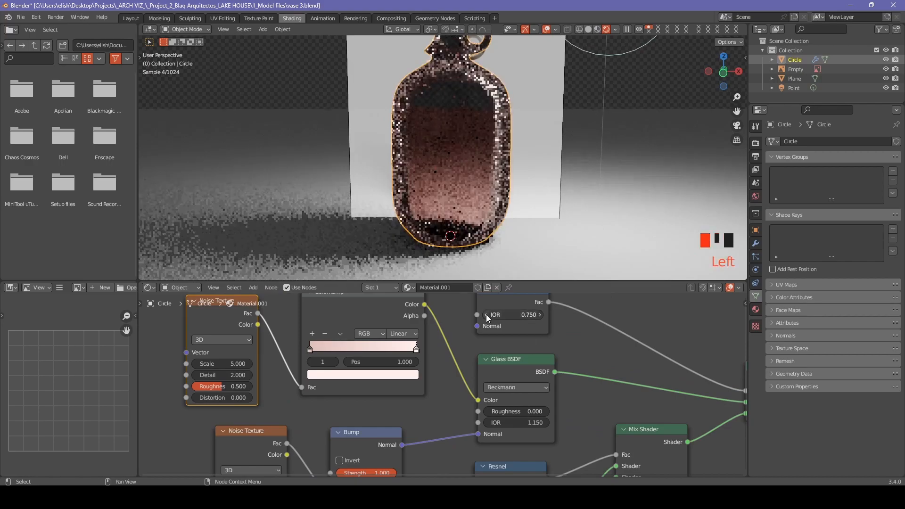
click(486, 315)
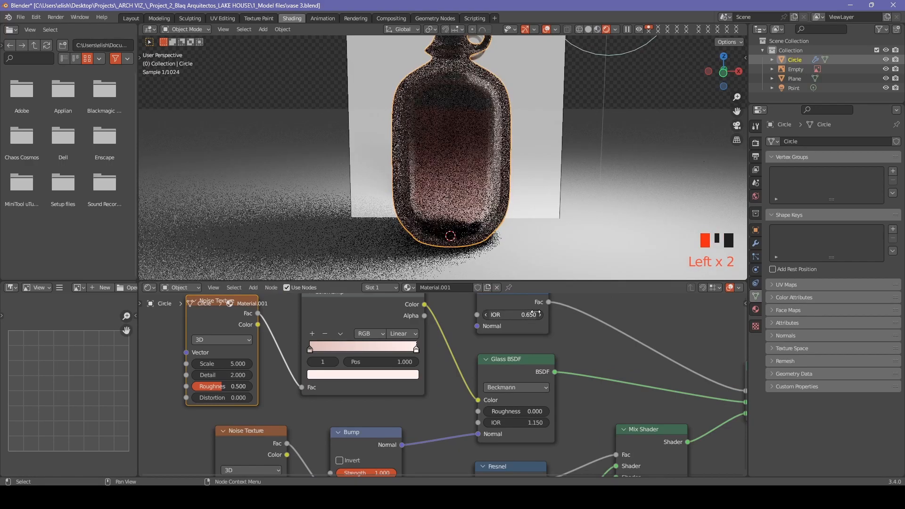
click(541, 315)
click(541, 315)
click(541, 315)
click(541, 315)
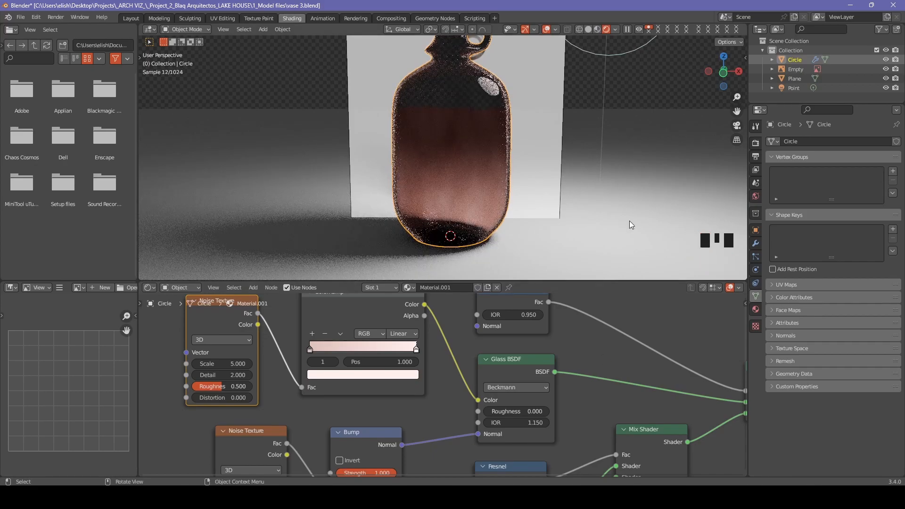
Select the ground plane and bring the Bump node into view.
middle_drag(630, 224, 581, 207)
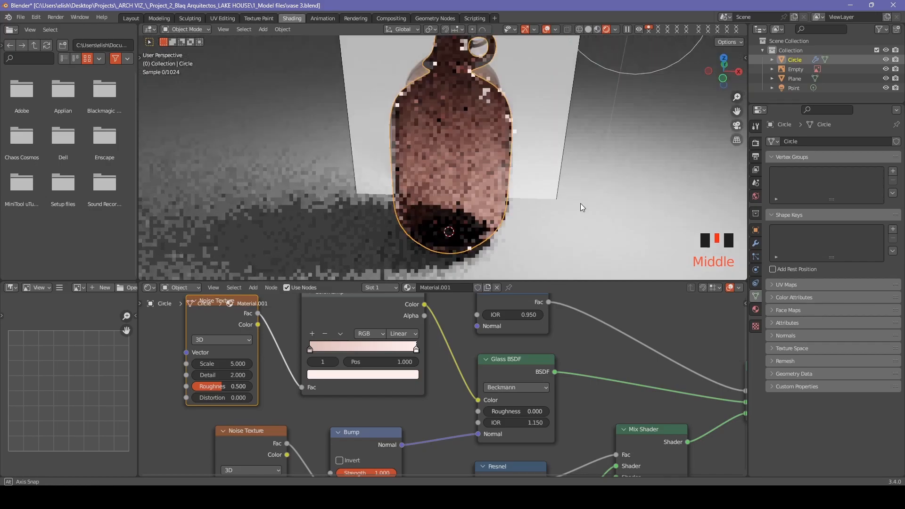
scroll(581, 204, down, 4)
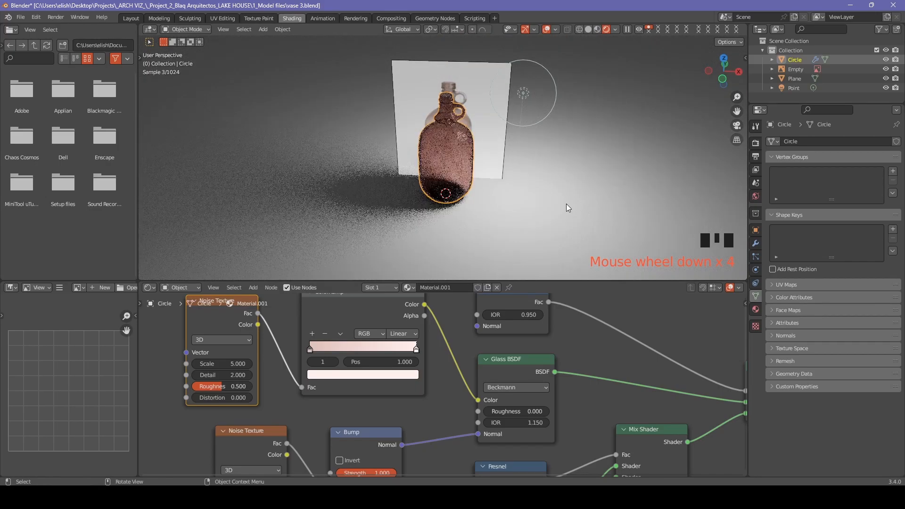
click(555, 195)
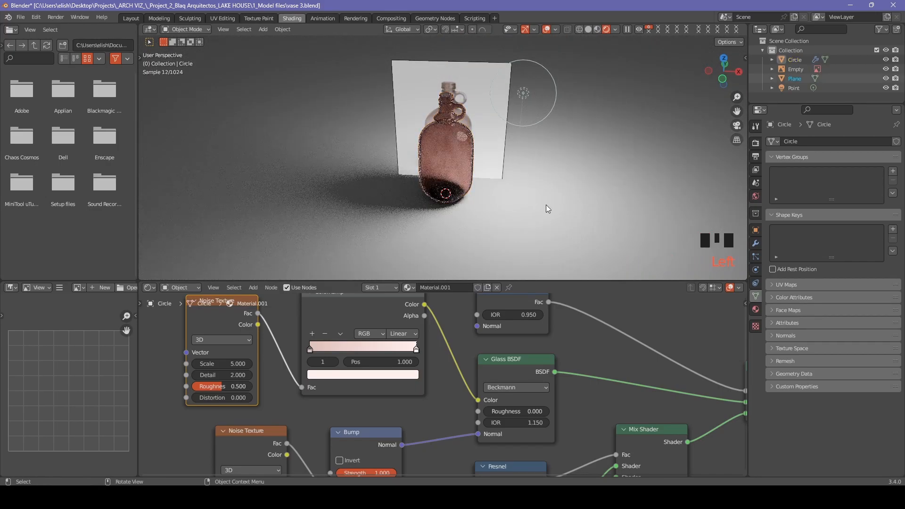
middle_drag(579, 430, 526, 407)
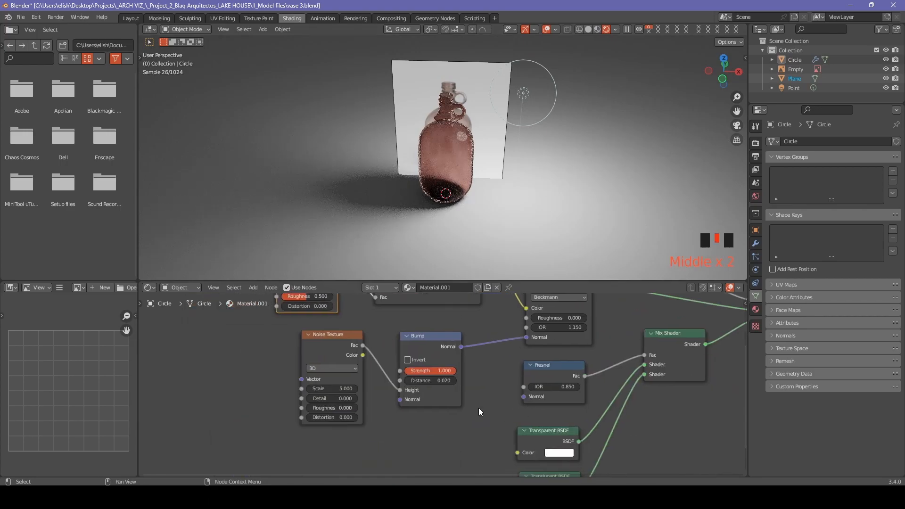
scroll(479, 408, up, 1)
scroll(502, 183, up, 4)
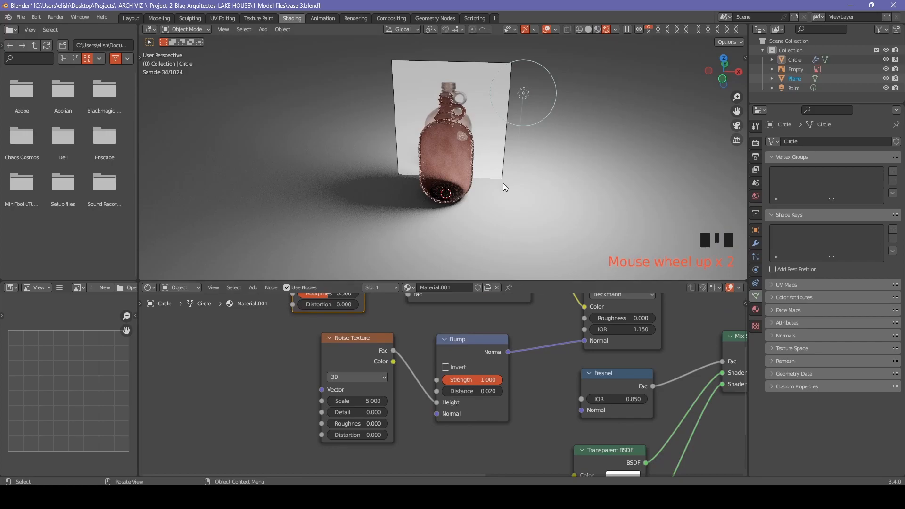
middle_drag(647, 230, 623, 207)
Scale the ground plane up to a larger size.
click(632, 183)
scroll(633, 179, down, 6)
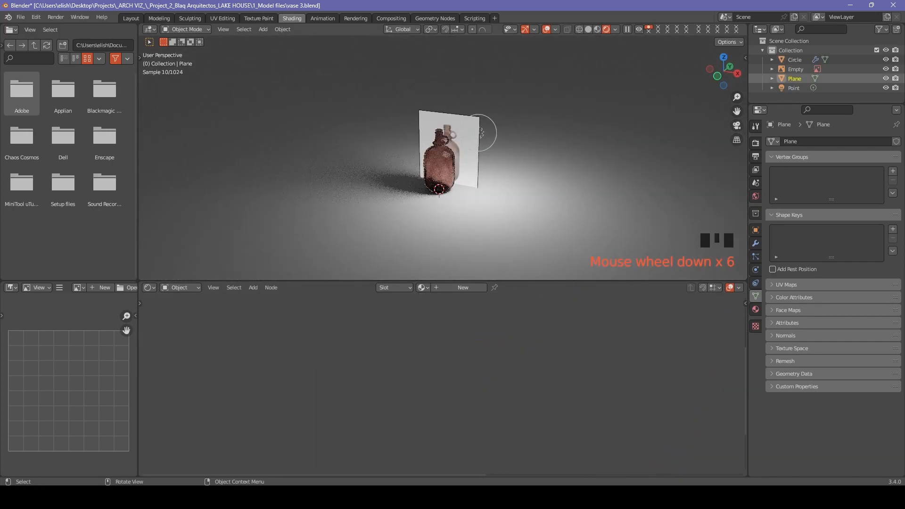
key(s)
click(744, 207)
scroll(519, 208, up, 3)
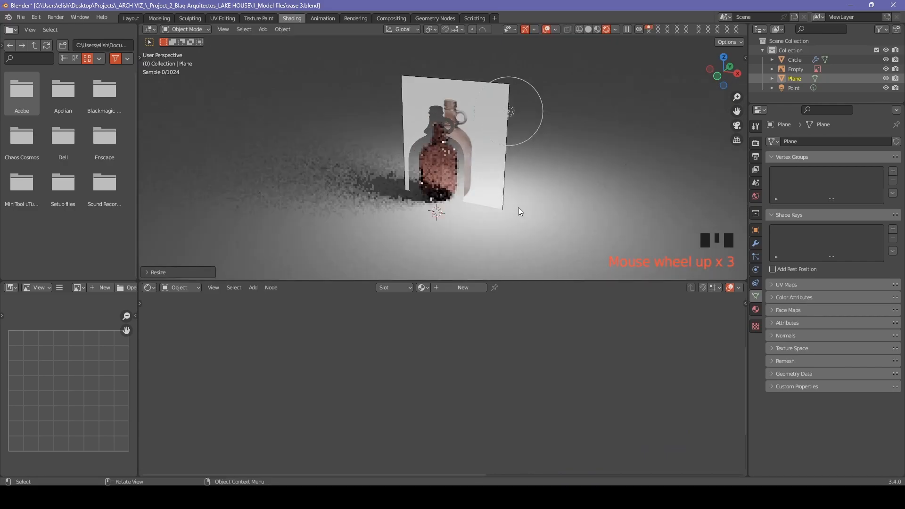
Duplicate the point light, moving the copy along X.
click(511, 110)
click(511, 110)
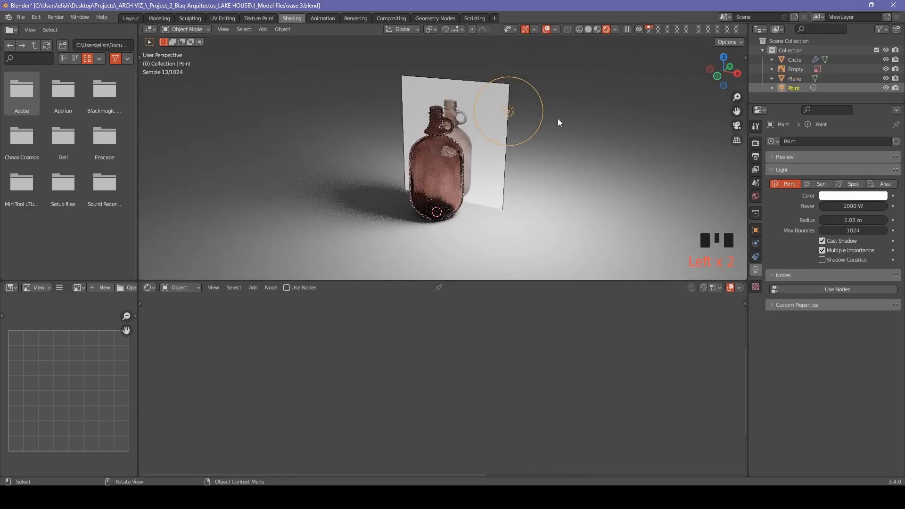
key(shift+d)
key(x)
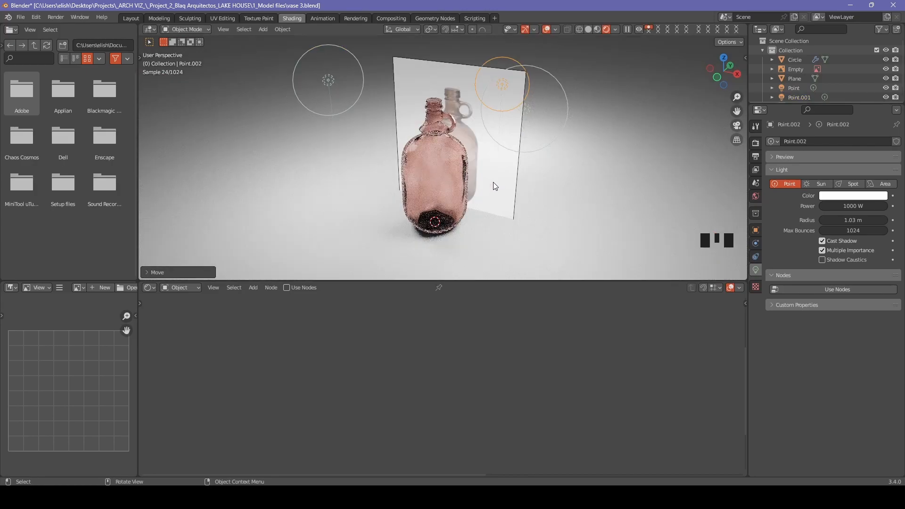
scroll(496, 191, down, 6)
shift+middle_drag(497, 191, 494, 212)
key(shift+a)
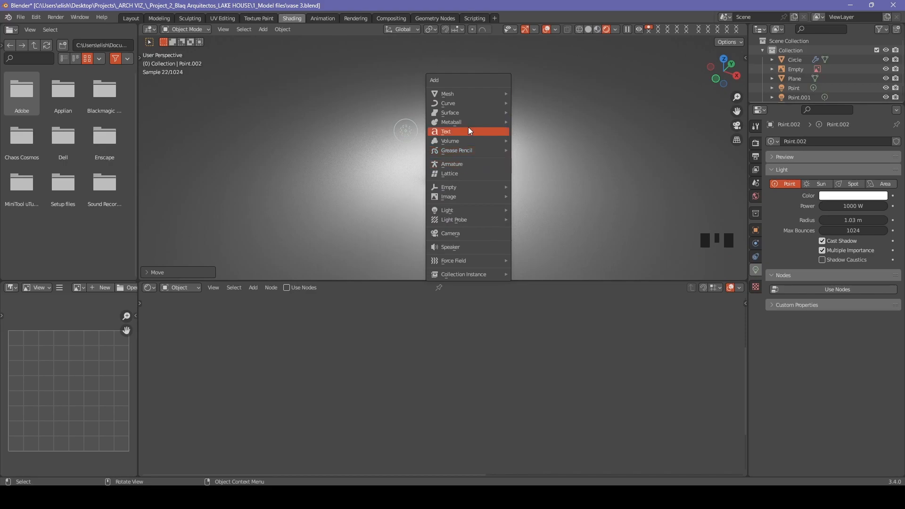
Add a camera and raise it vertically above the bottle.
click(462, 233)
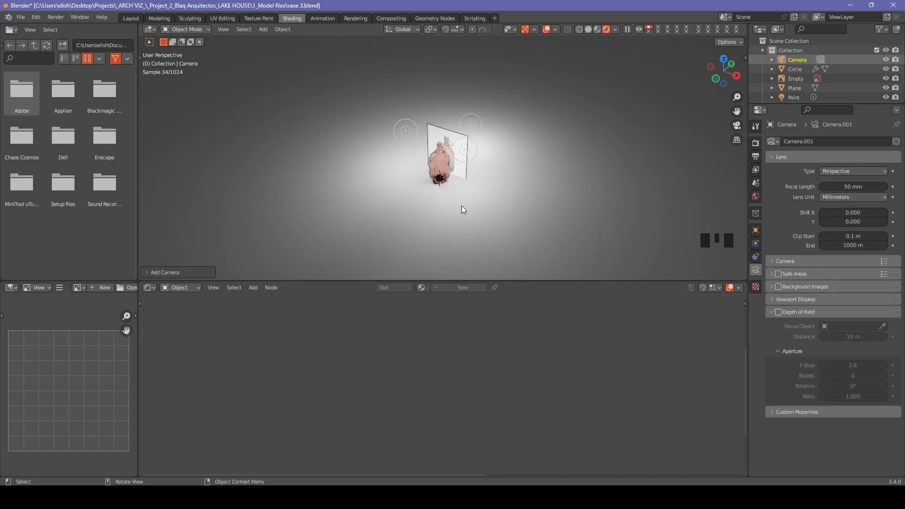
key(g)
key(z)
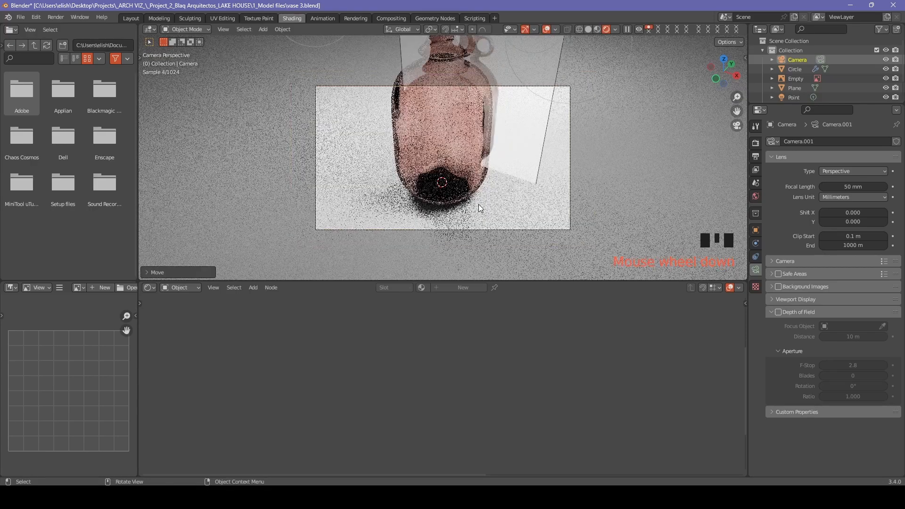
scroll(473, 140, down, 2)
scroll(472, 140, up, 2)
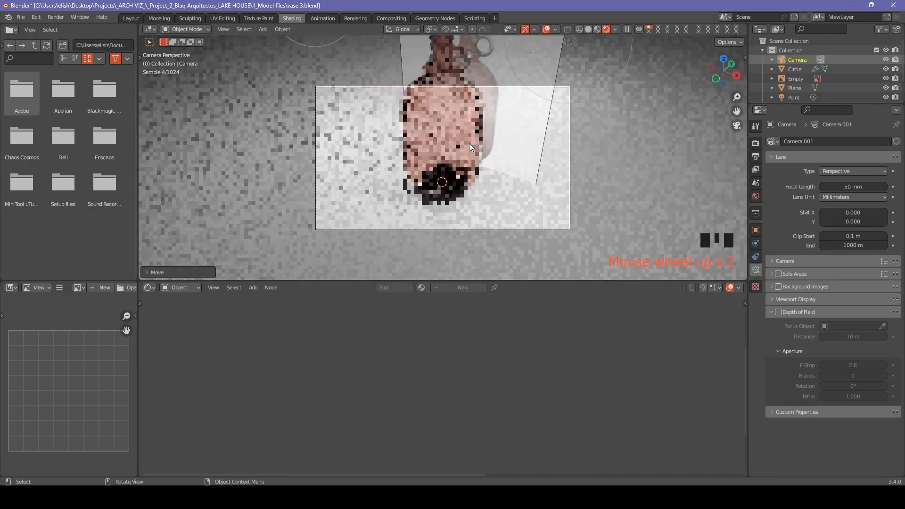
Select the bottle, recentre the view, and save the file as vase 3.blend.
click(470, 153)
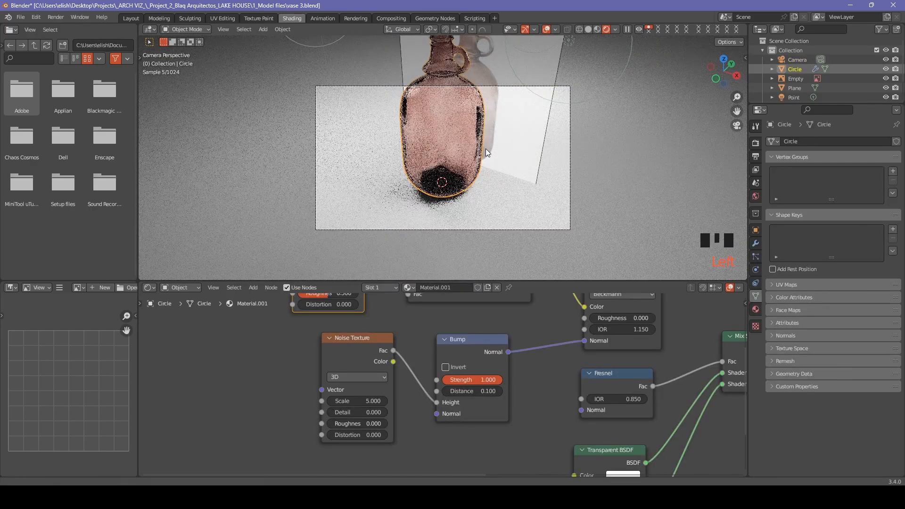
shift+middle_drag(485, 148, 472, 178)
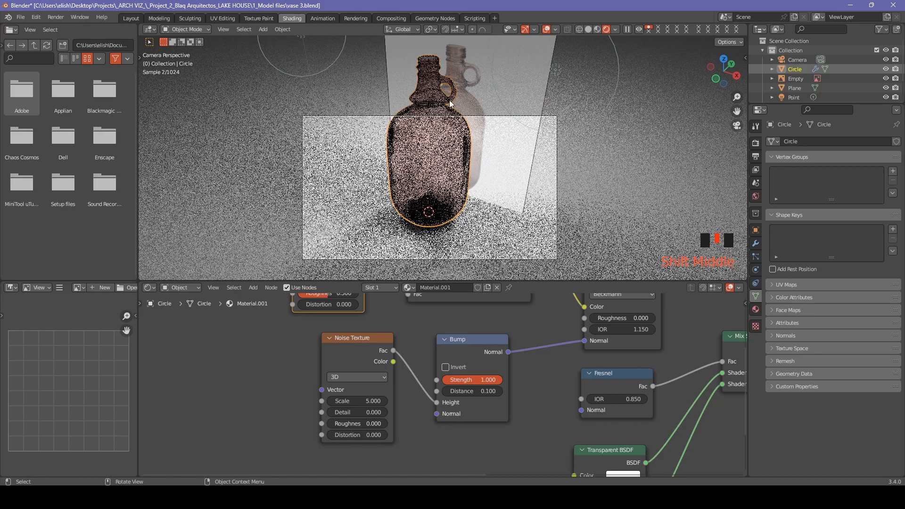
click(20, 17)
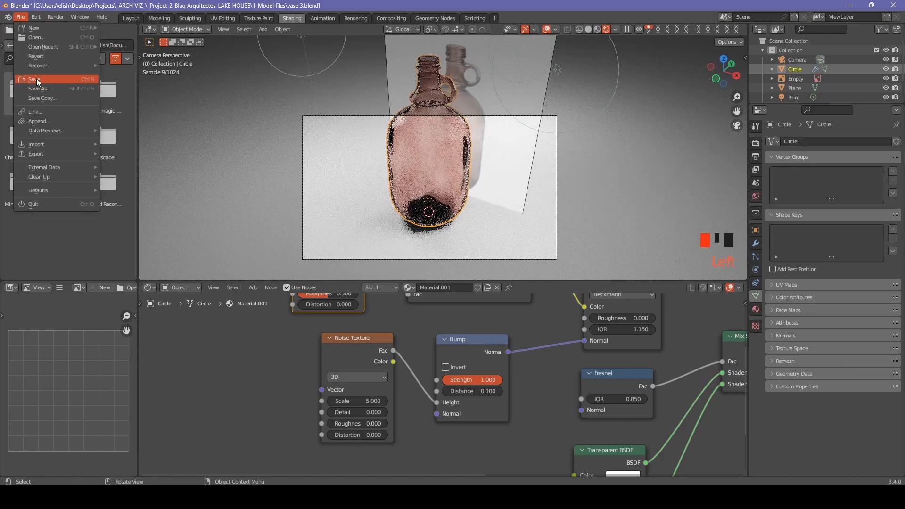
click(38, 80)
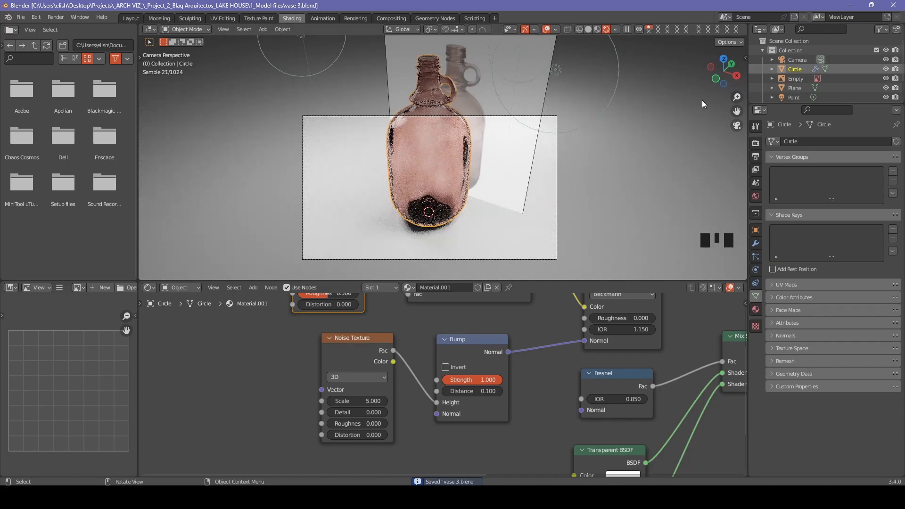
Shrink the bottle down to 0.08 scale.
key(n)
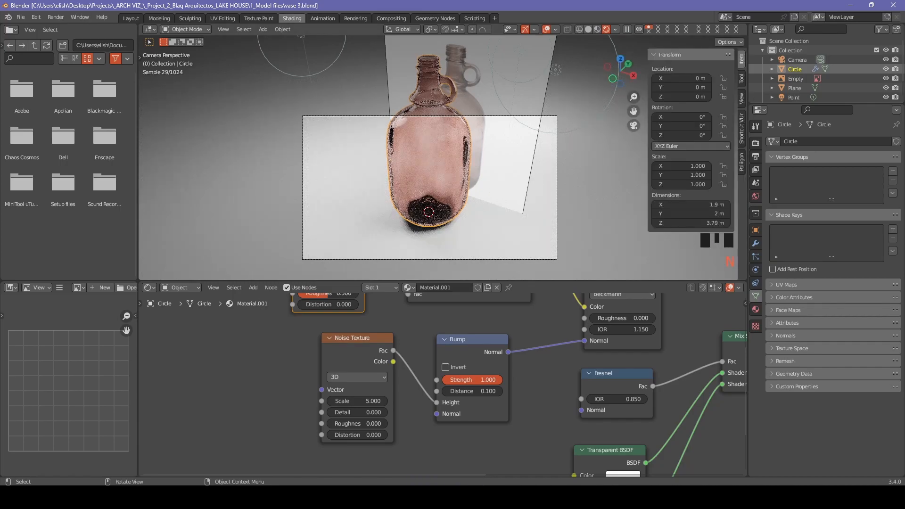
key(s)
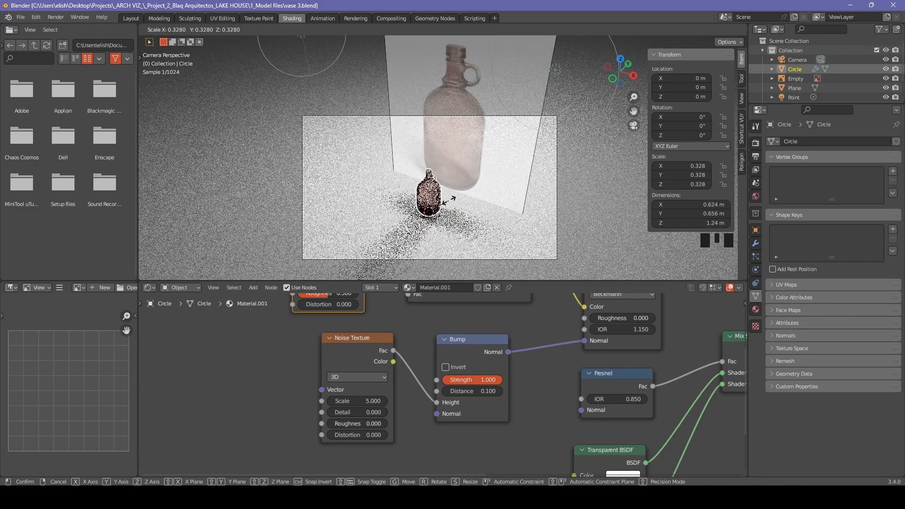
click(434, 206)
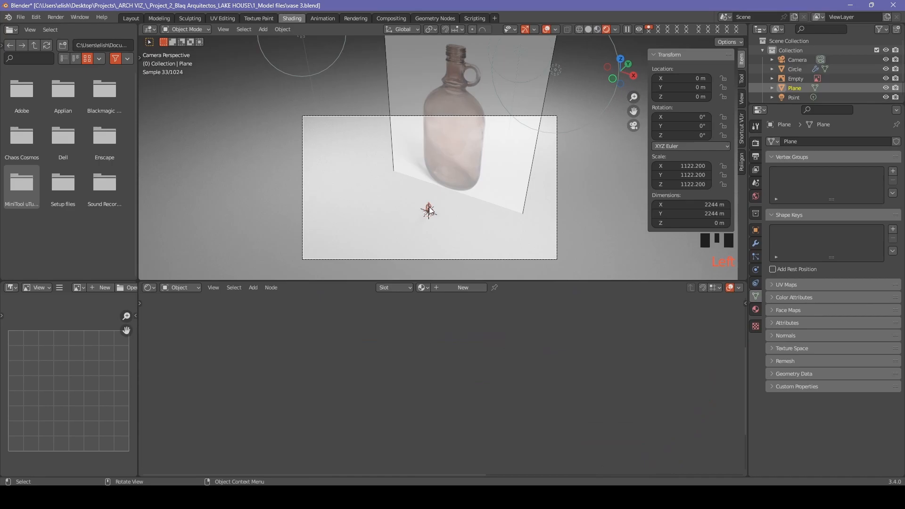
Add a camera, apply the bottle's scale to 1.000, and lower the camera's X location.
key(shift+a)
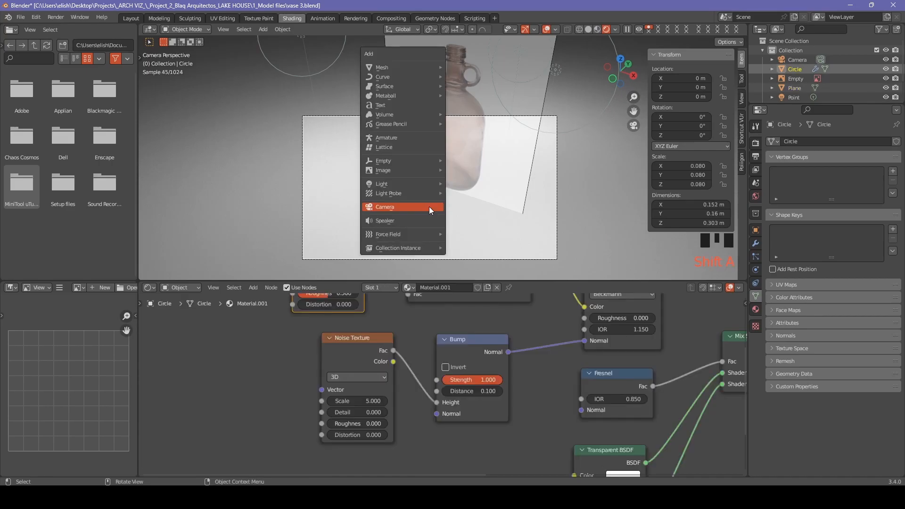
click(429, 208)
key(ctrl+a)
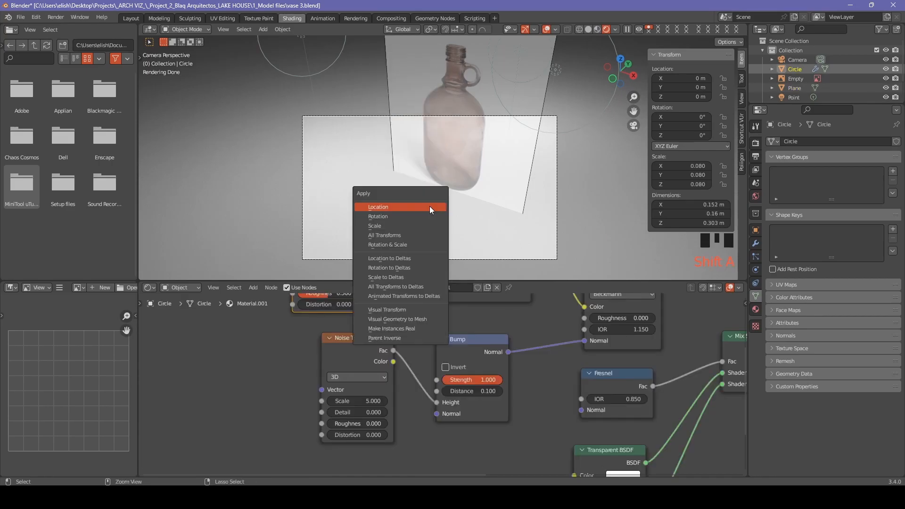
click(420, 225)
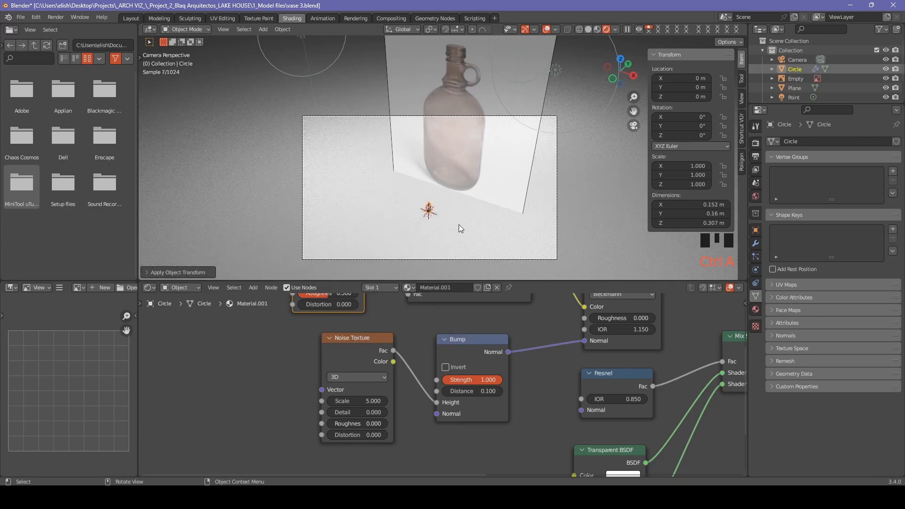
click(488, 257)
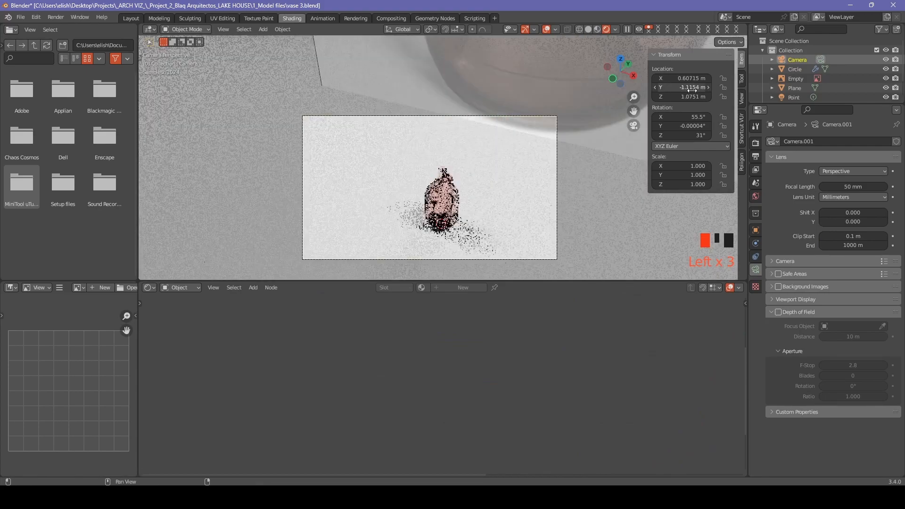
mouse_move(691, 78)
mouse_down()
mouse_move(672, 79)
mouse_move(684, 78)
mouse_up()
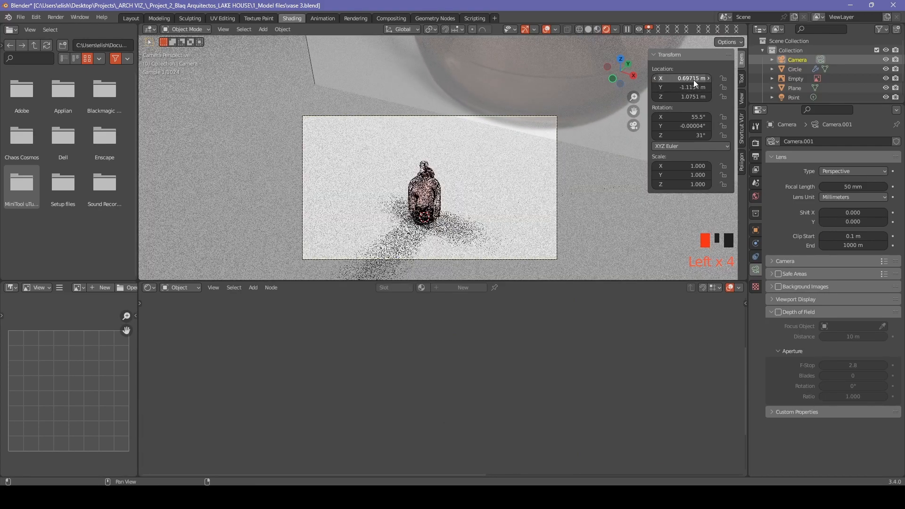
Set the bottle material's Bump distance to 0.010.
click(430, 191)
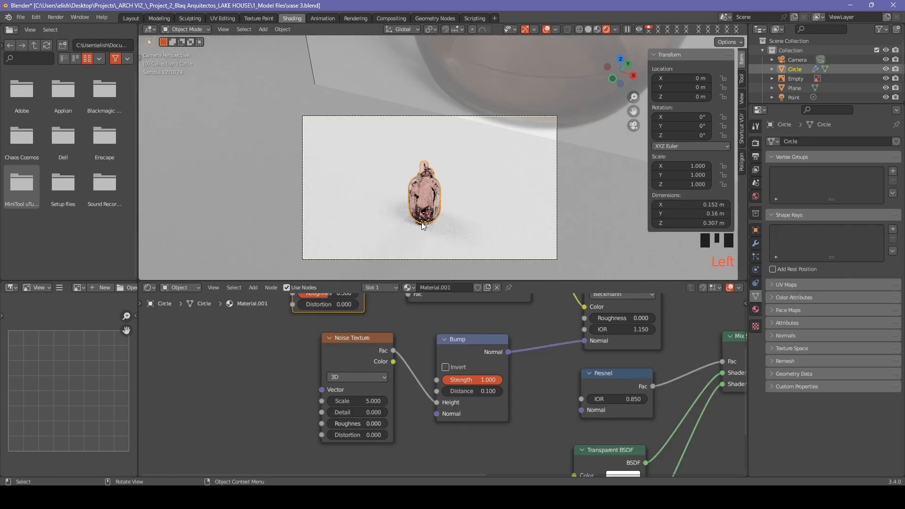
scroll(454, 236, up, 2)
shift+middle_drag(454, 233, 477, 163)
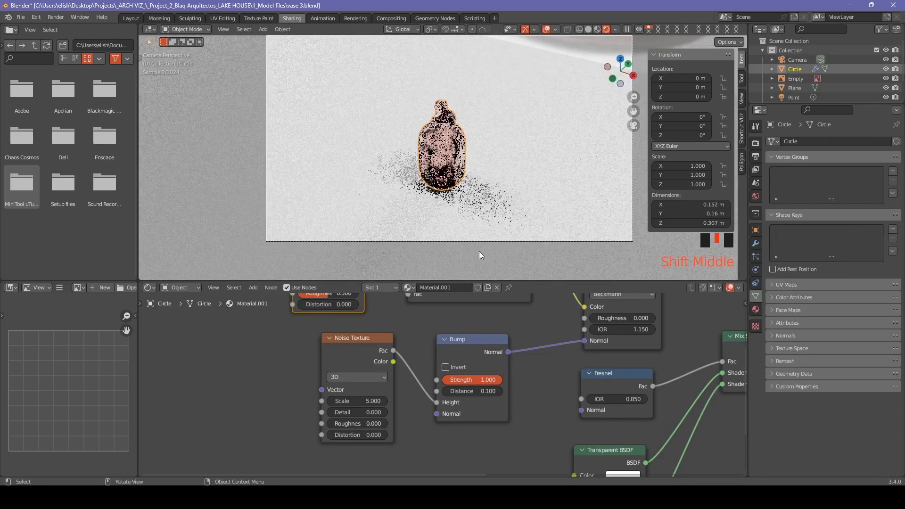
scroll(446, 152, up, 1)
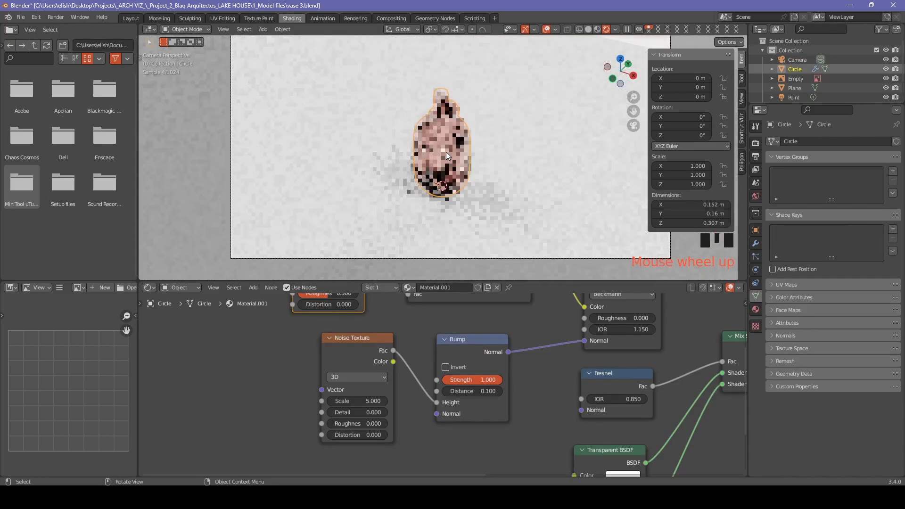
click(484, 391)
text(.01)
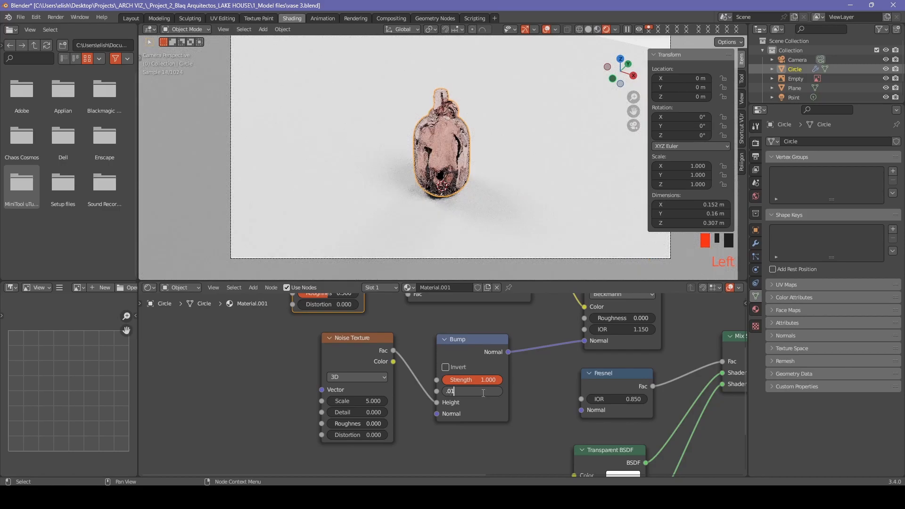
key(Return)
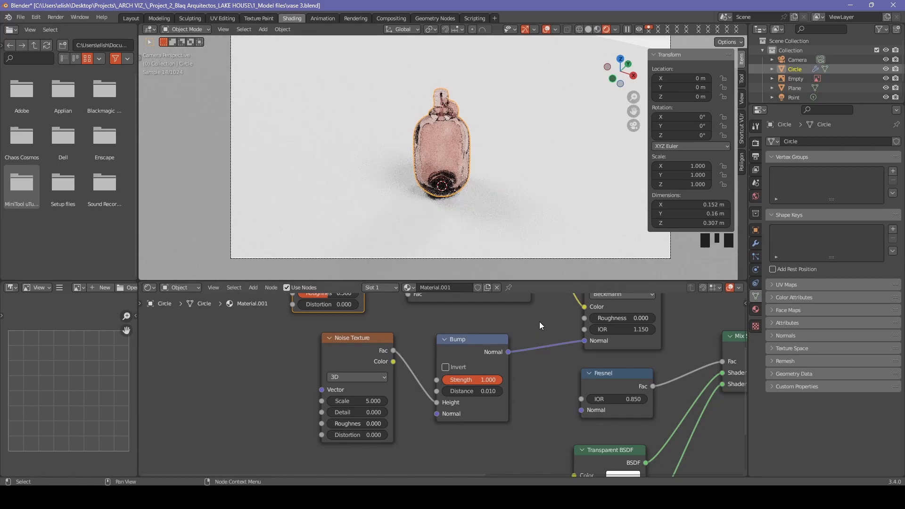
Lower the Fresnel node's IOR to 0.850.
scroll(540, 321, down, 1)
shift+middle_drag(540, 321, 455, 392)
shift+middle_drag(547, 306, 502, 339)
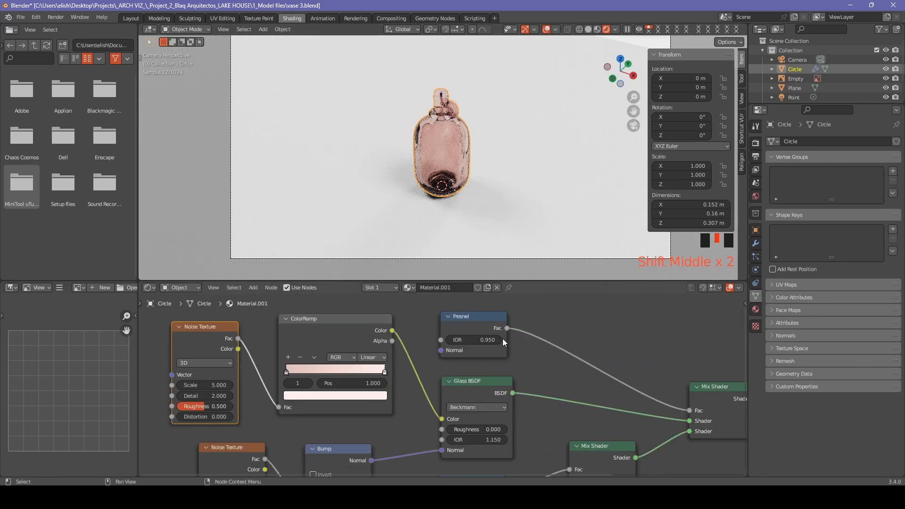
click(501, 339)
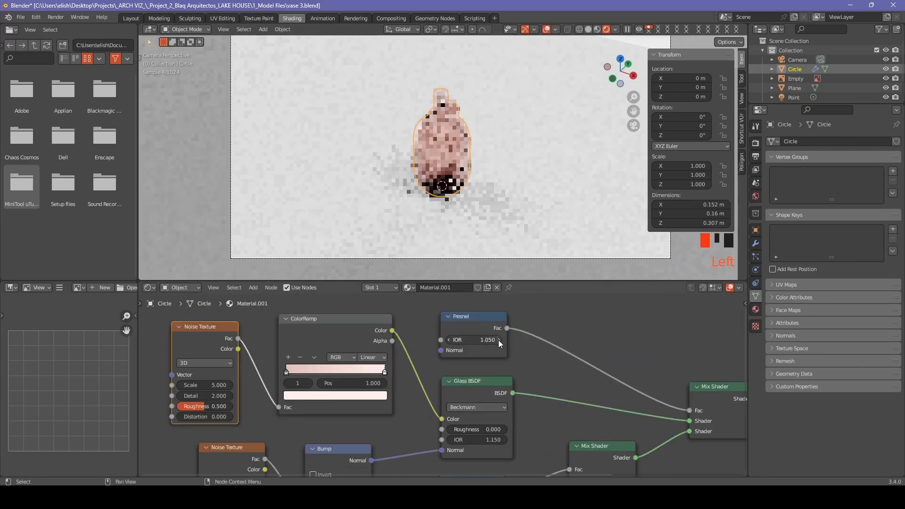
click(447, 340)
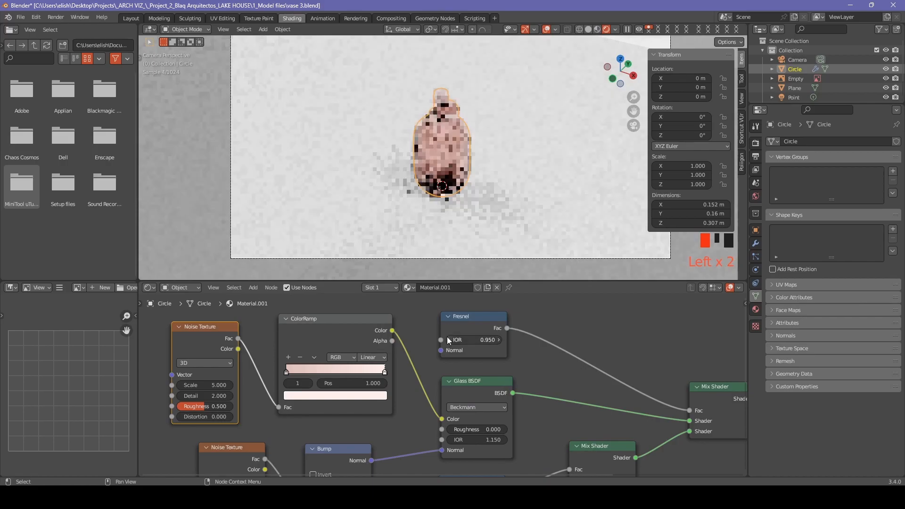
click(447, 337)
Lower the Glass BSDF IOR to 0.850 and view through the camera.
scroll(497, 192, up, 2)
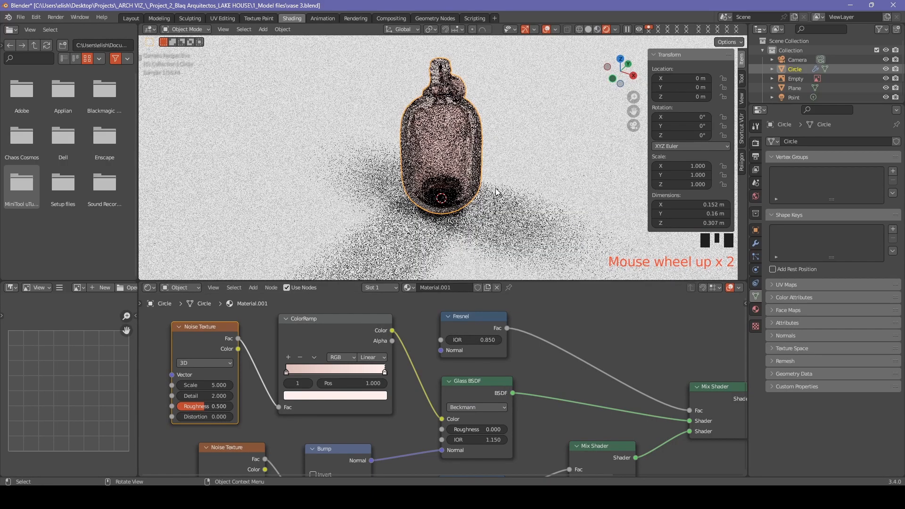
scroll(498, 192, up, 2)
shift+middle_drag(538, 440, 522, 424)
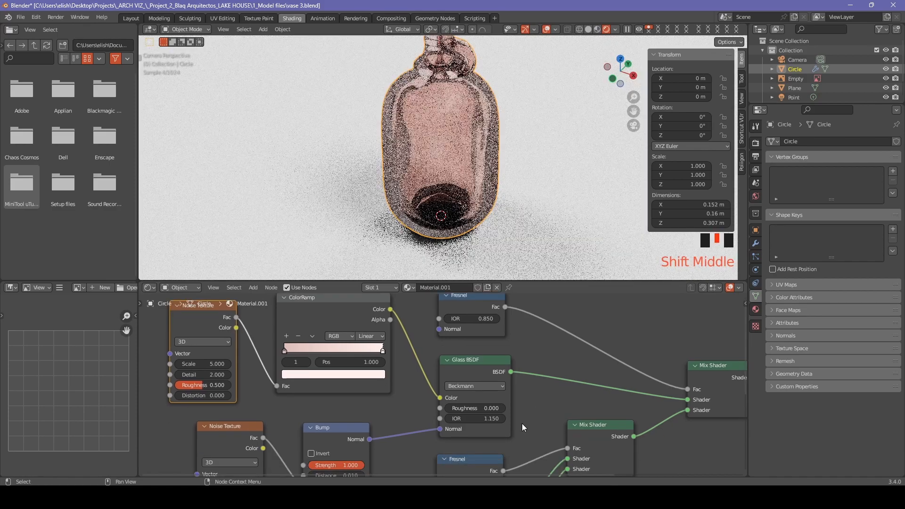
click(447, 418)
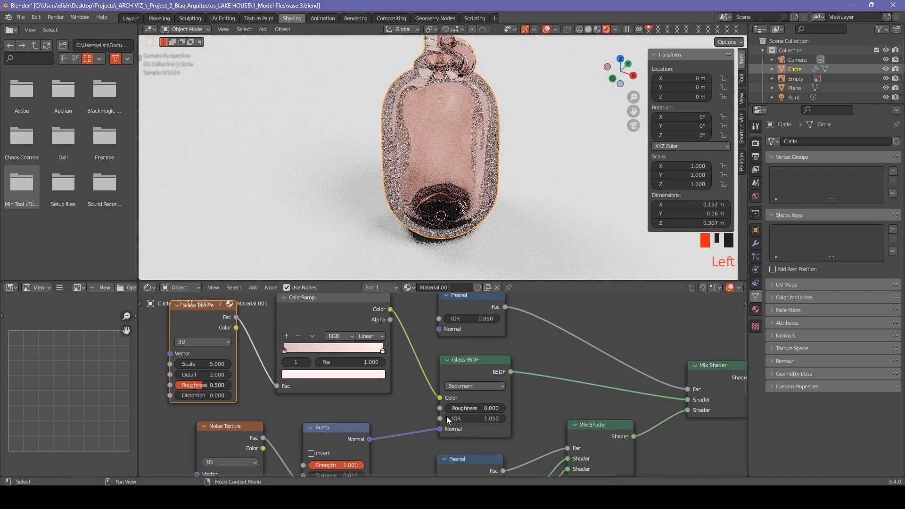
click(446, 417)
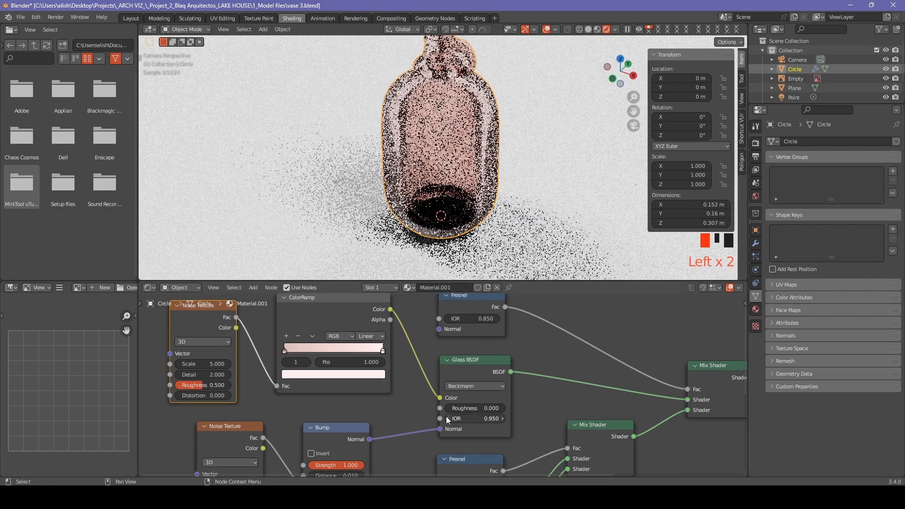
key(KP_0)
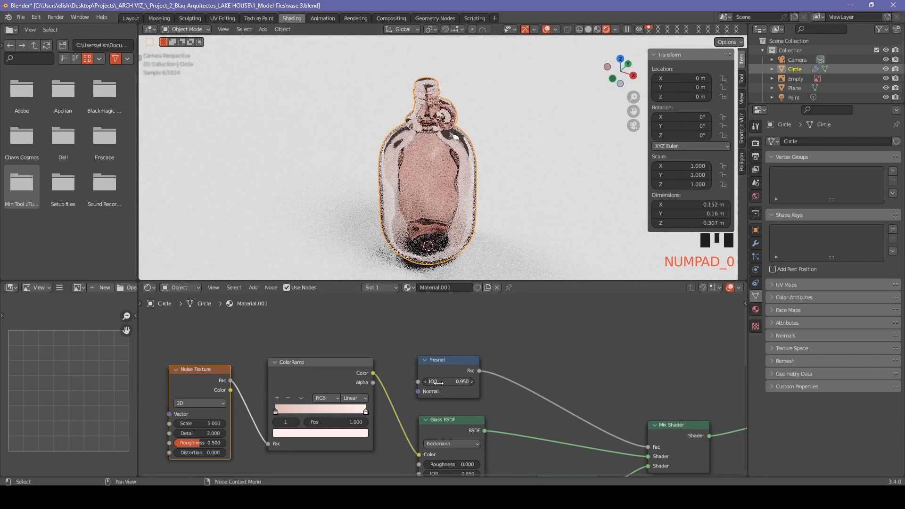
click(426, 382)
click(425, 381)
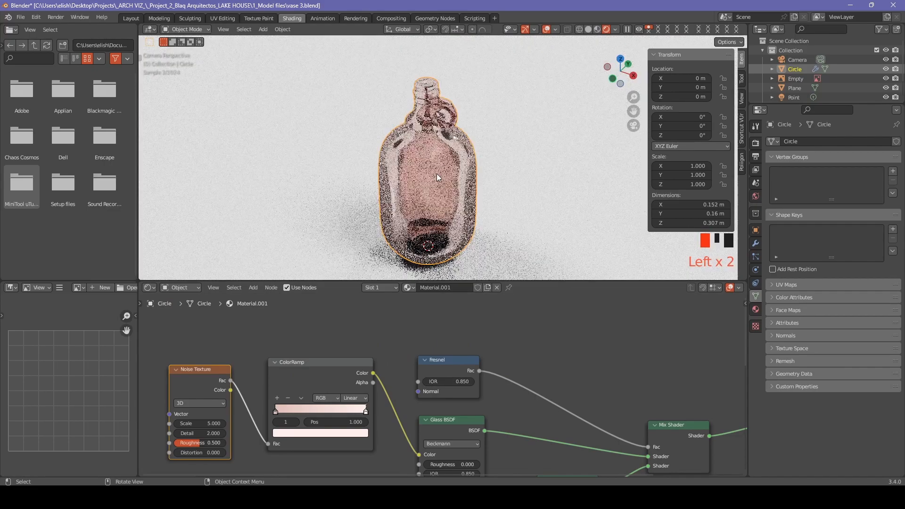
Thin the bottle's Solidify modifier thickness to 0.001 m.
click(756, 244)
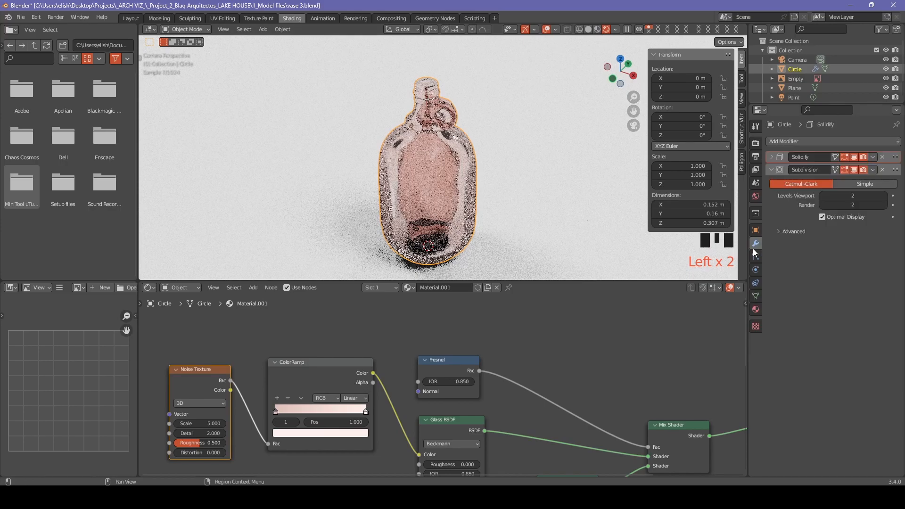
click(771, 157)
click(833, 183)
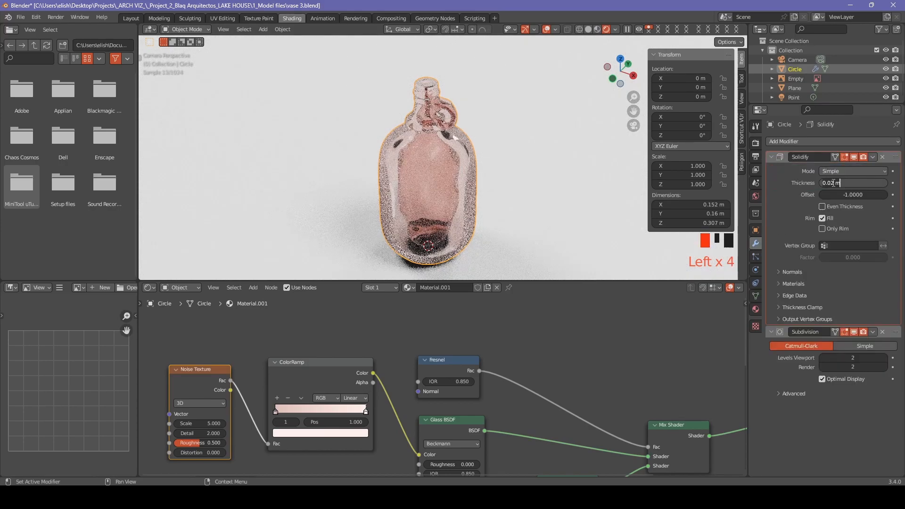
click(828, 183)
text(0)
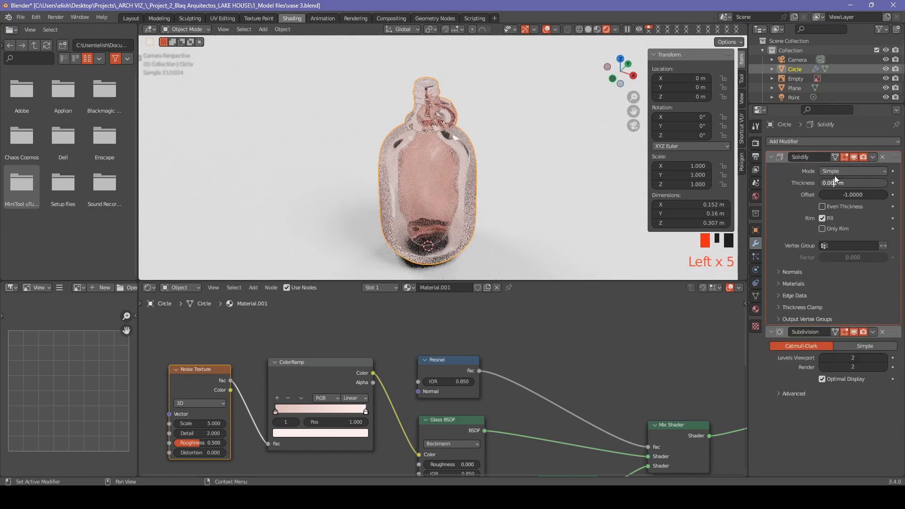
key(Return)
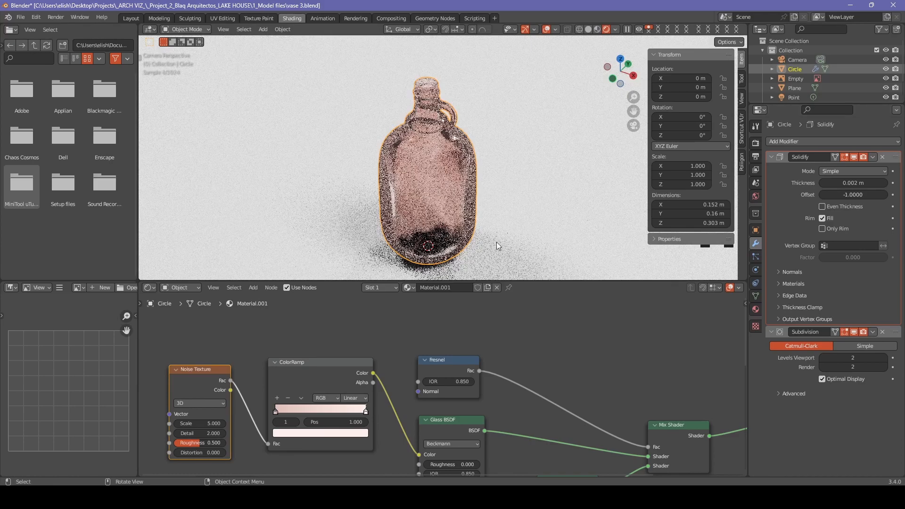
Raise the Glass BSDF IOR from 0.850 up to 1.150.
shift+middle_drag(425, 384, 488, 406)
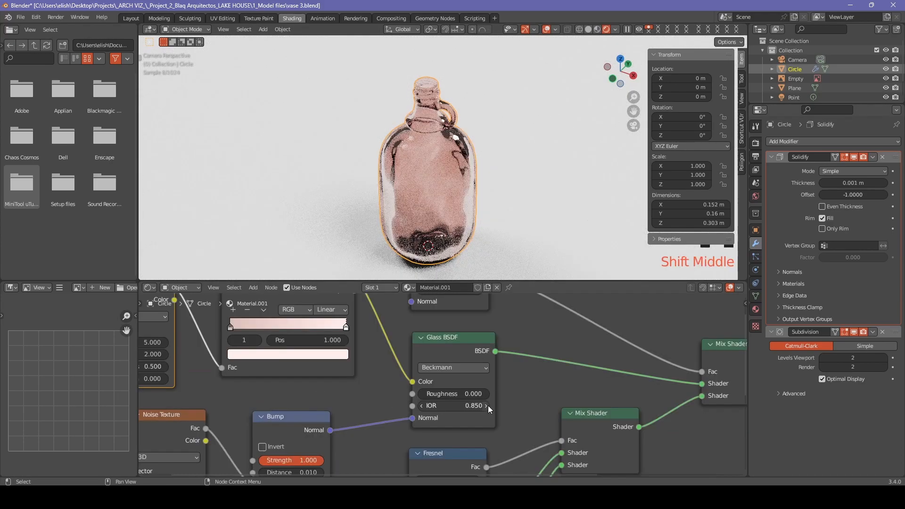
click(488, 406)
click(488, 406)
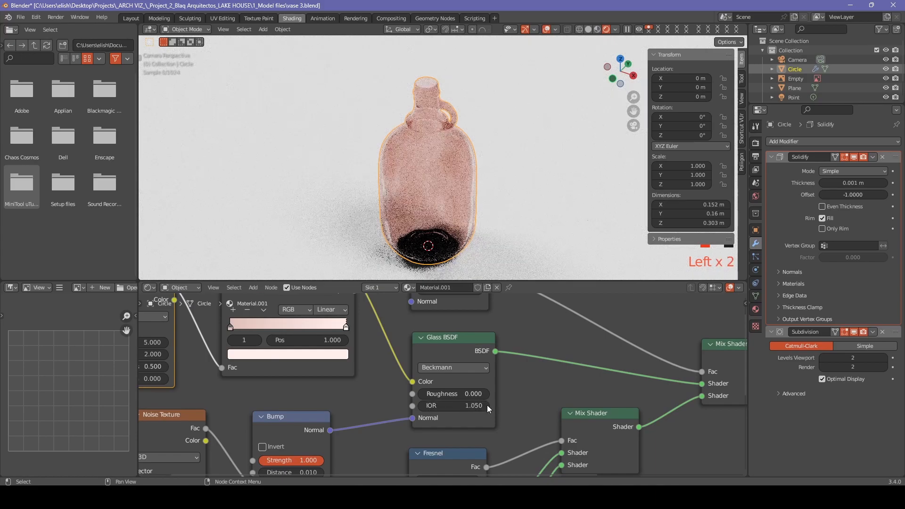
click(487, 406)
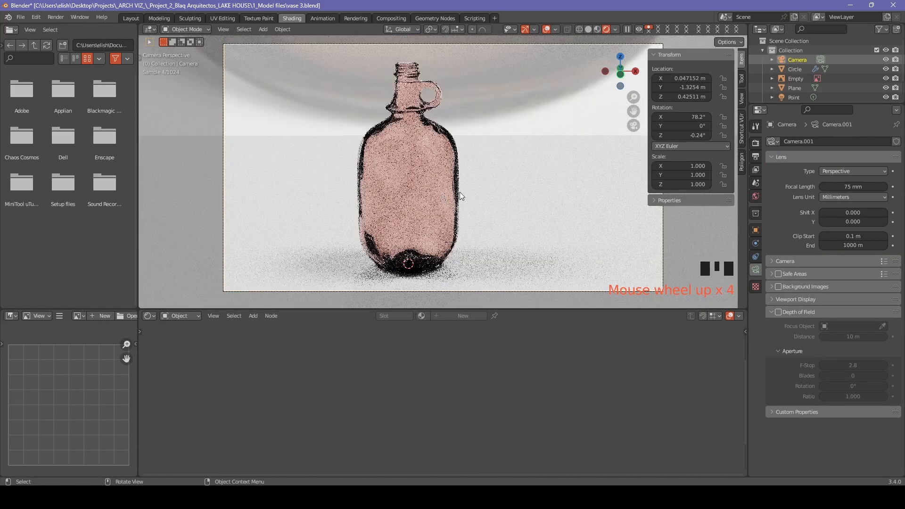
Lower the colour Noise Texture roughness from 1.000 to about 0.5.
click(421, 195)
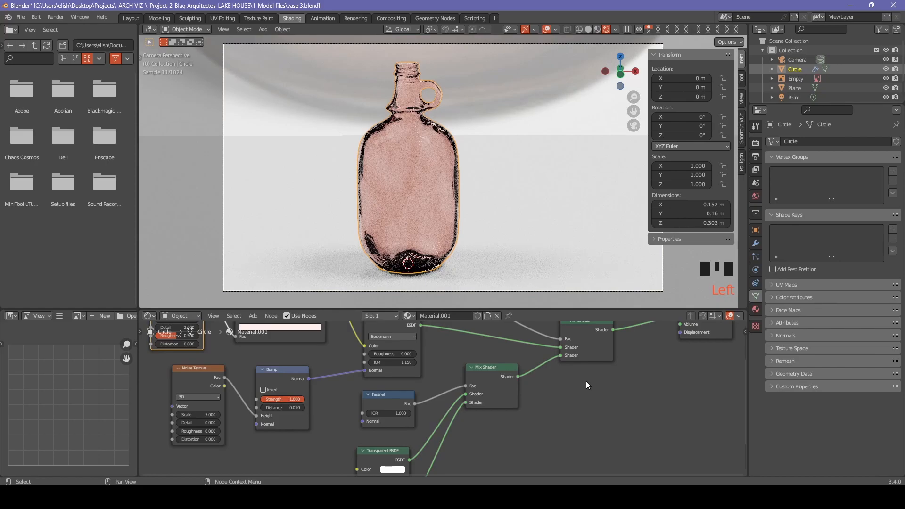
middle_drag(317, 354, 508, 408)
scroll(448, 394, up, 5)
scroll(396, 385, up, 7)
middle_drag(398, 387, 379, 386)
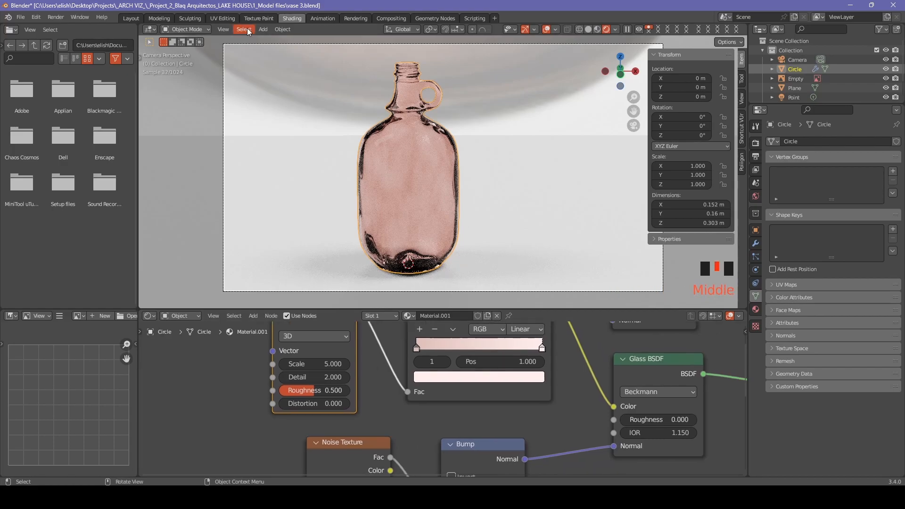
drag(302, 390, 349, 391)
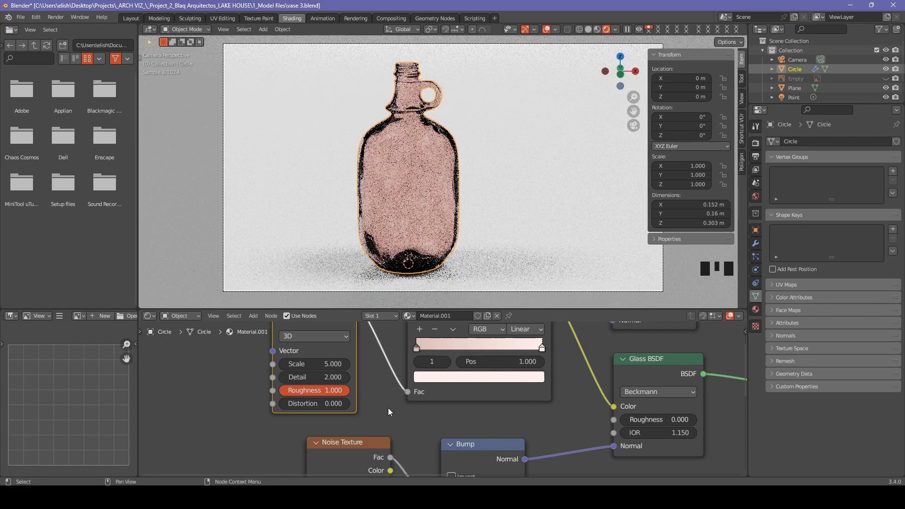
drag(349, 391, 313, 391)
scroll(573, 467, up, 2)
middle_drag(573, 470, 547, 380)
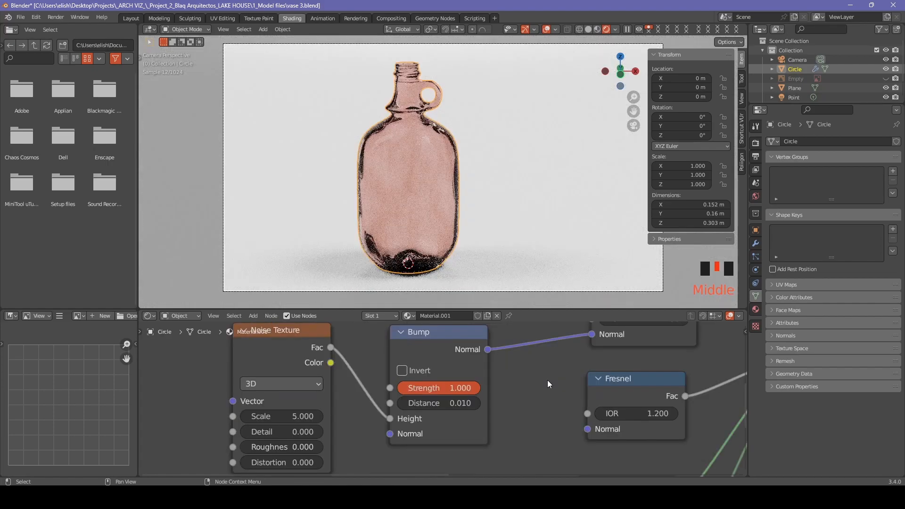
Change the Bump distance to 0.020, then settle it at 0.015.
click(420, 403)
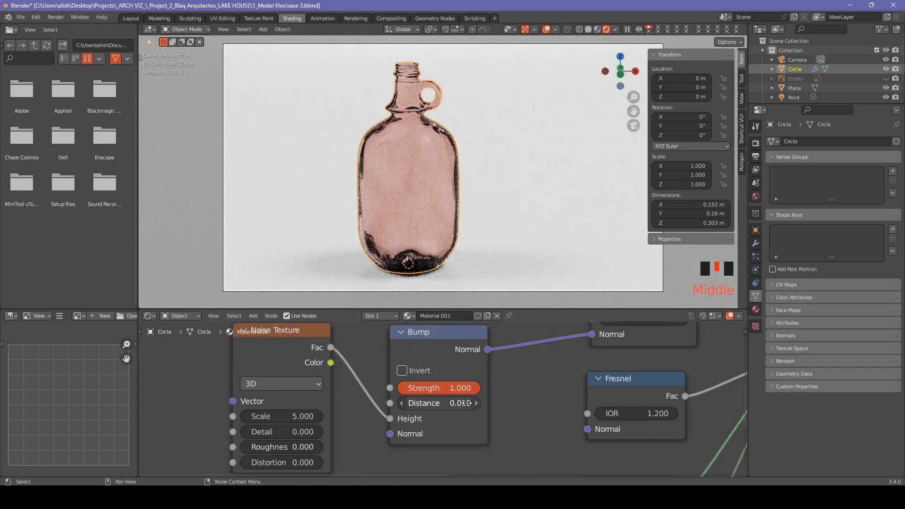
click(416, 403)
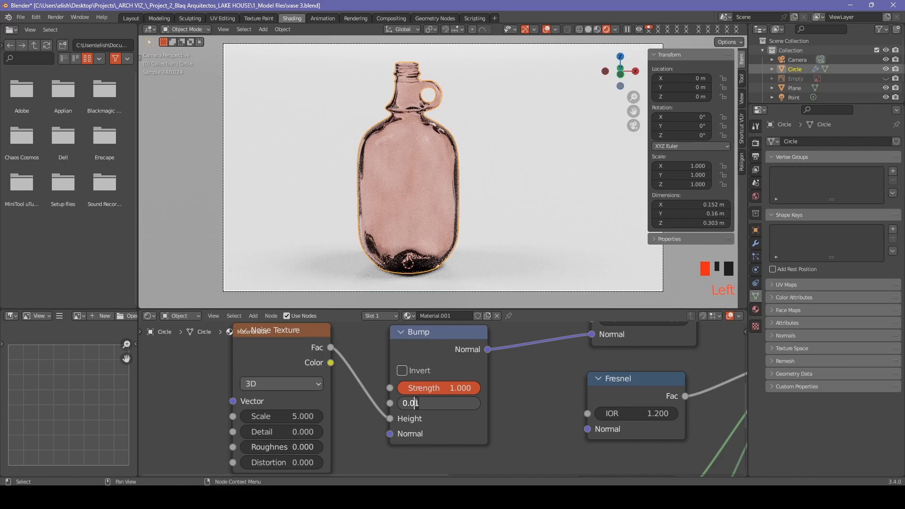
key(Delete)
text(2)
key(Return)
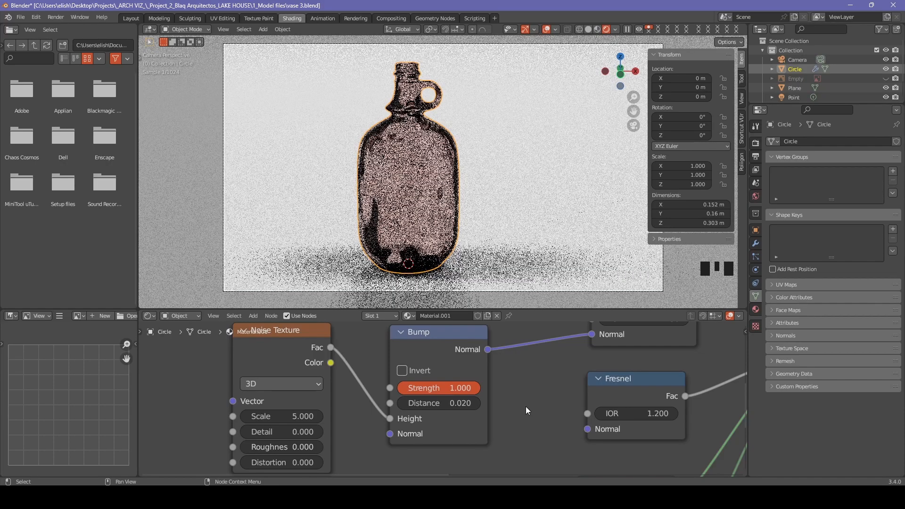
click(439, 403)
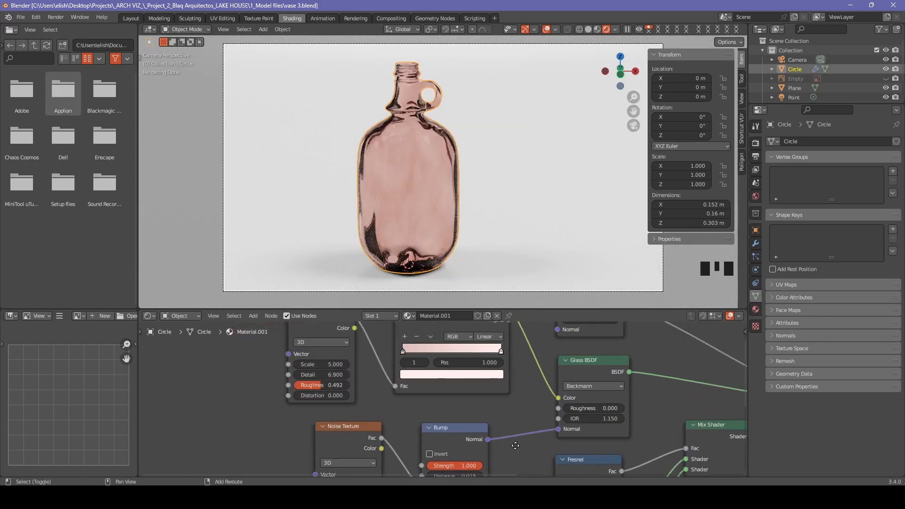
scroll(516, 446, up, 4)
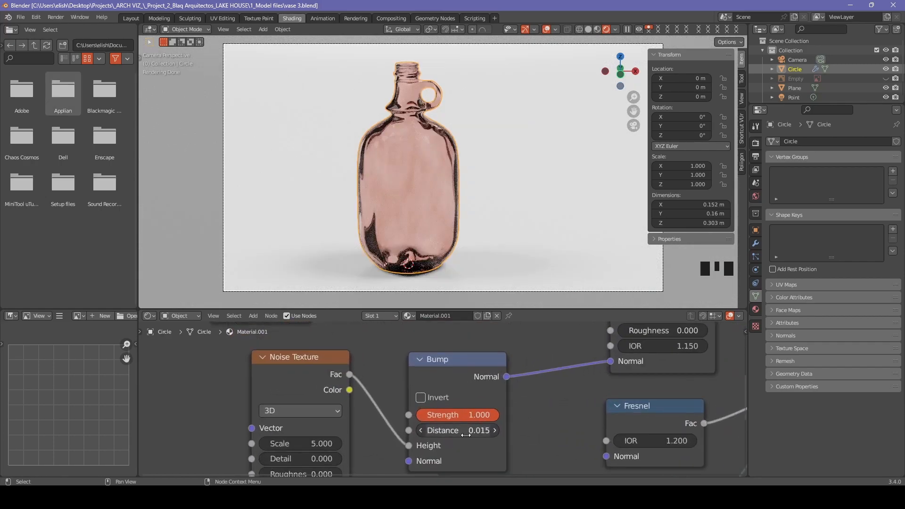
click(464, 430)
click(516, 421)
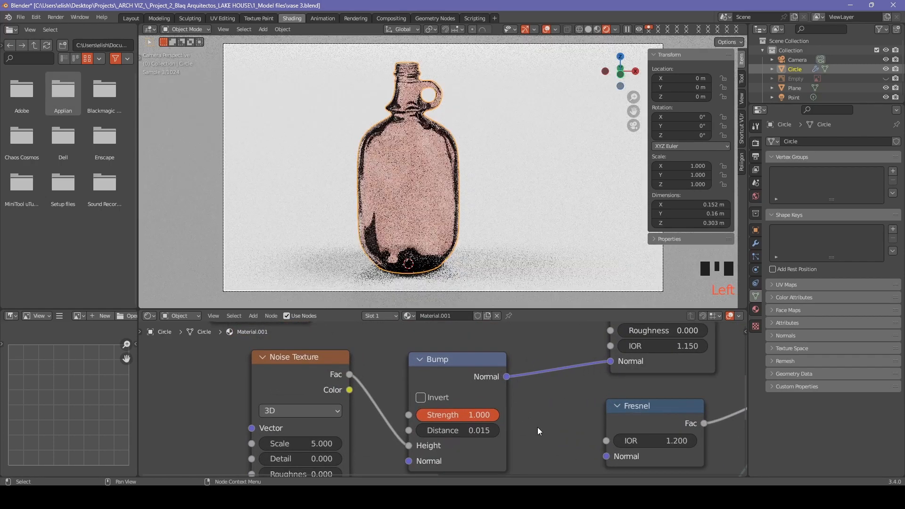
scroll(358, 448, down, 2)
Set the Noise Texture scale to 3, then to 4.
click(336, 438)
key(BackSpace)
key(BackSpace)
key(BackSpace)
text(3)
key(Return)
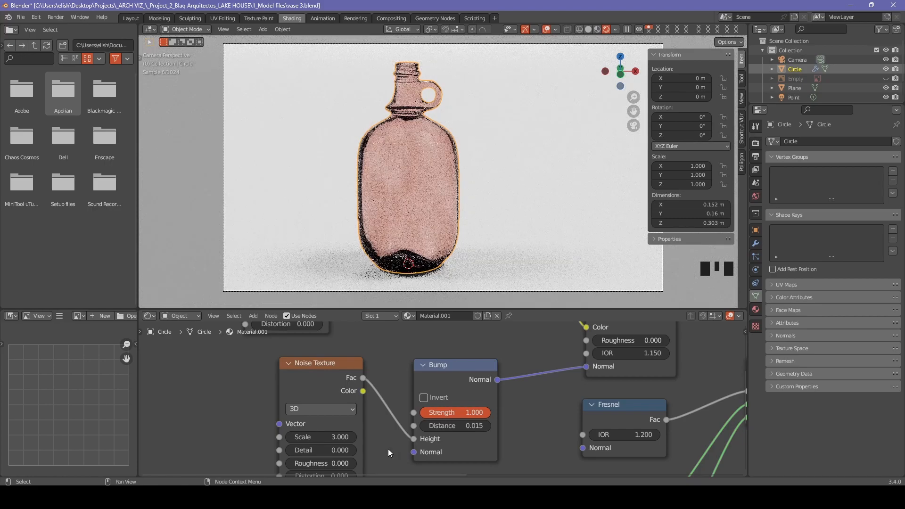
click(340, 438)
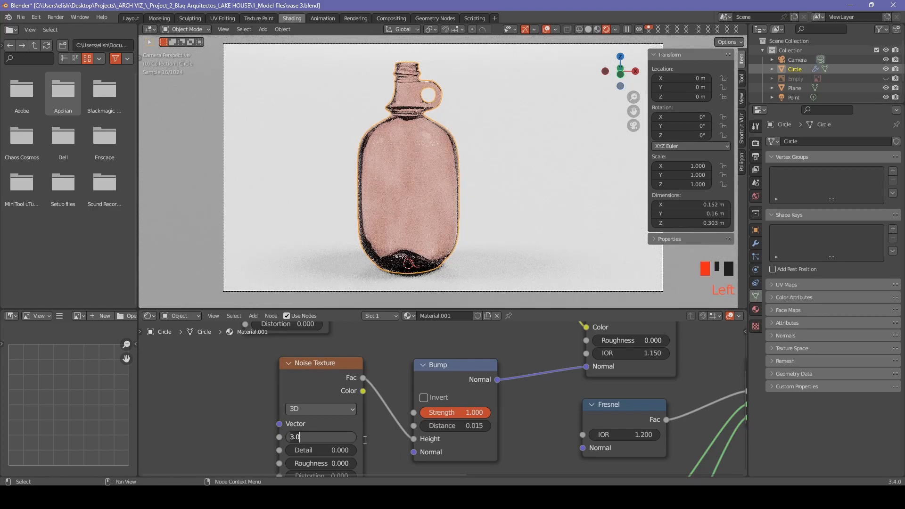
key(BackSpace)
text(4)
key(Return)
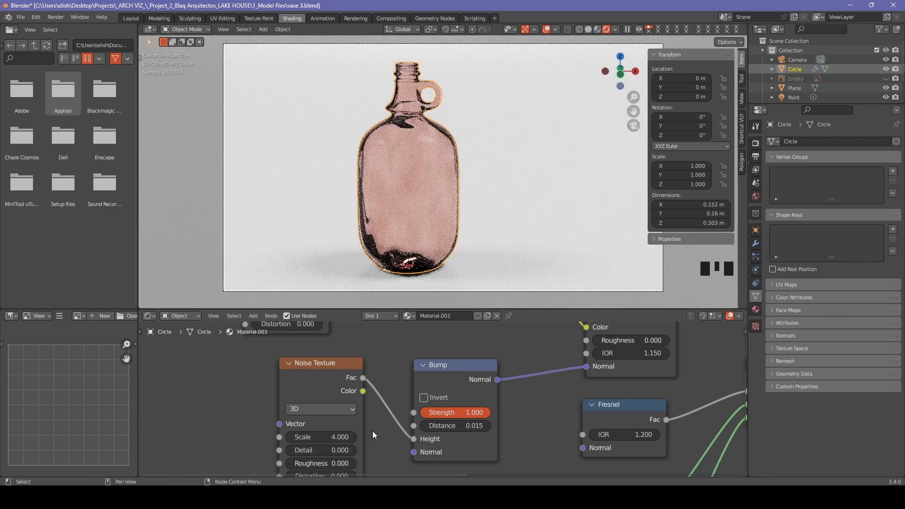
Type a Bump distance of 0.01, then refine it to 0.012.
scroll(373, 431, down, 2)
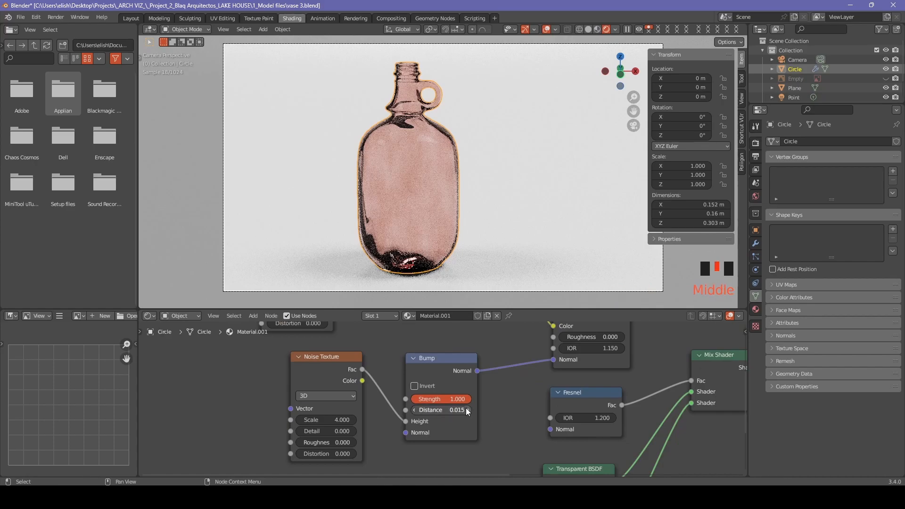
click(466, 408)
click(415, 411)
click(455, 411)
text(0)
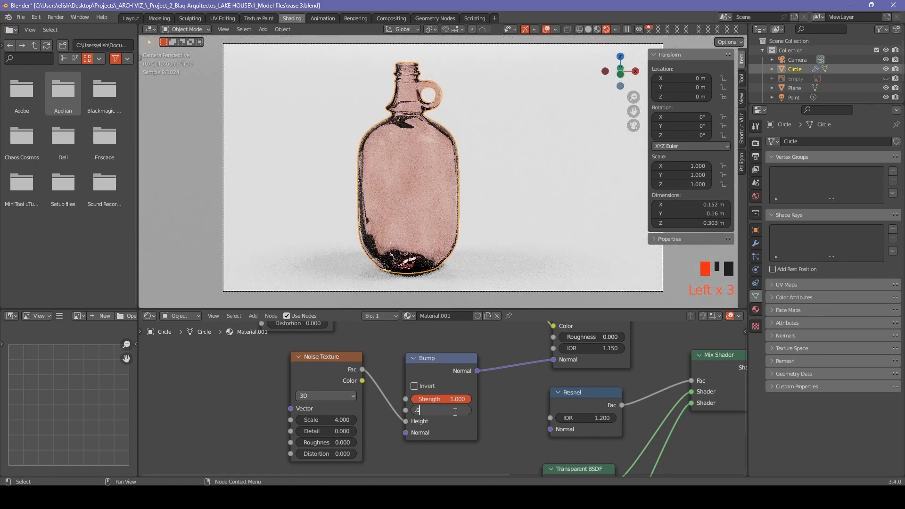
text(1)
key(Return)
click(440, 410)
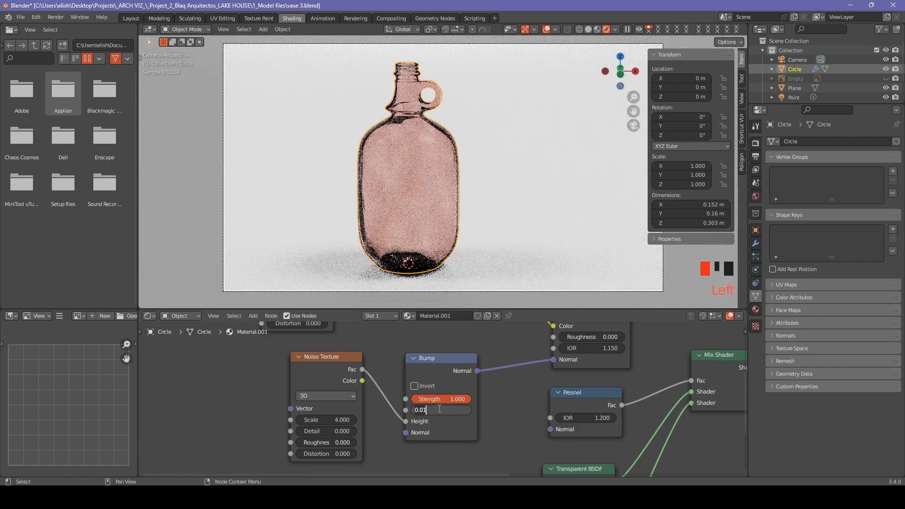
text(2)
key(Return)
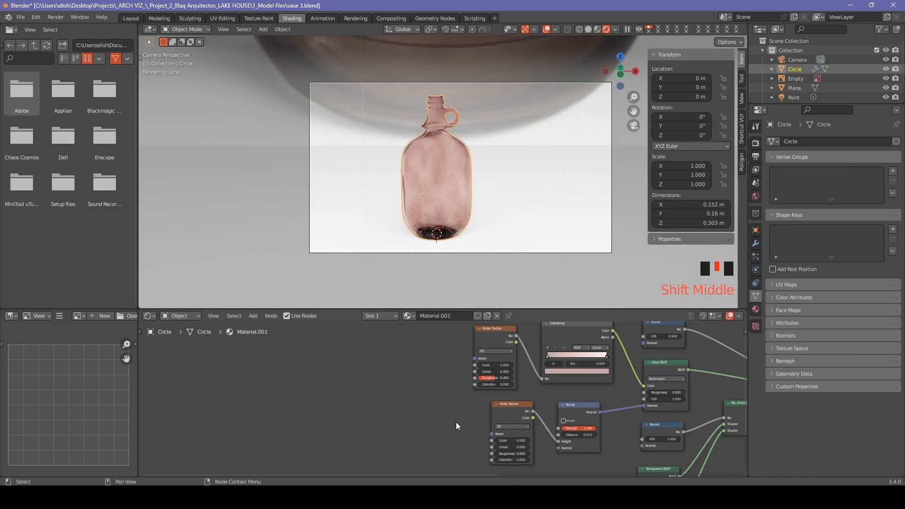
Add a Mapping node feeding the Noise Texture's Vector input via link search.
shift+middle_drag(456, 422, 491, 391)
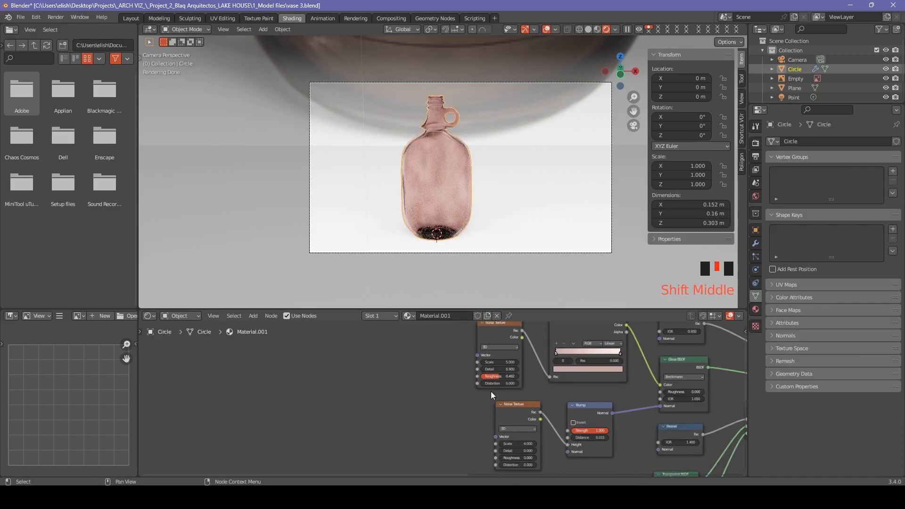
drag(477, 356, 430, 387)
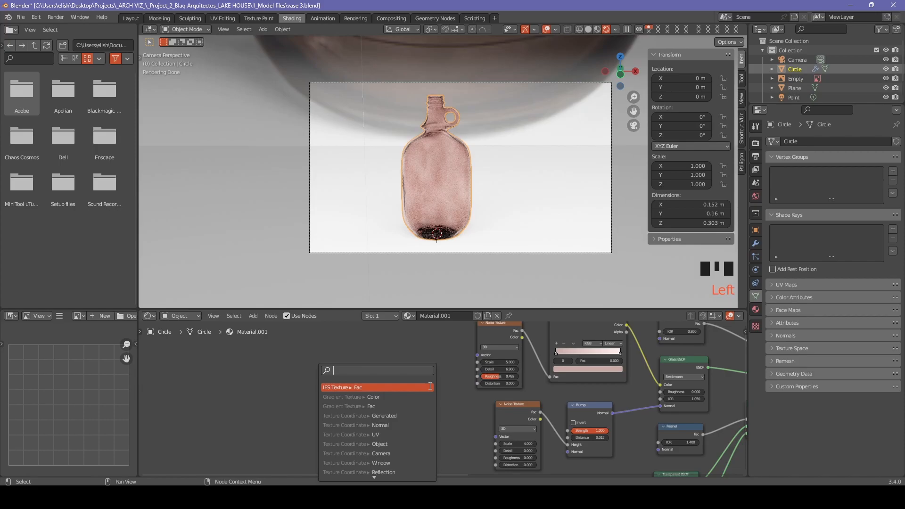
text(mapp)
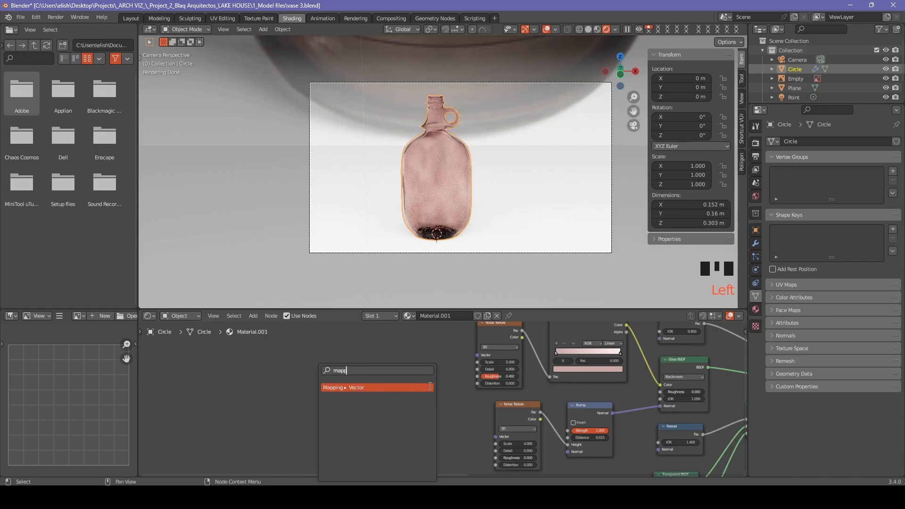
click(430, 387)
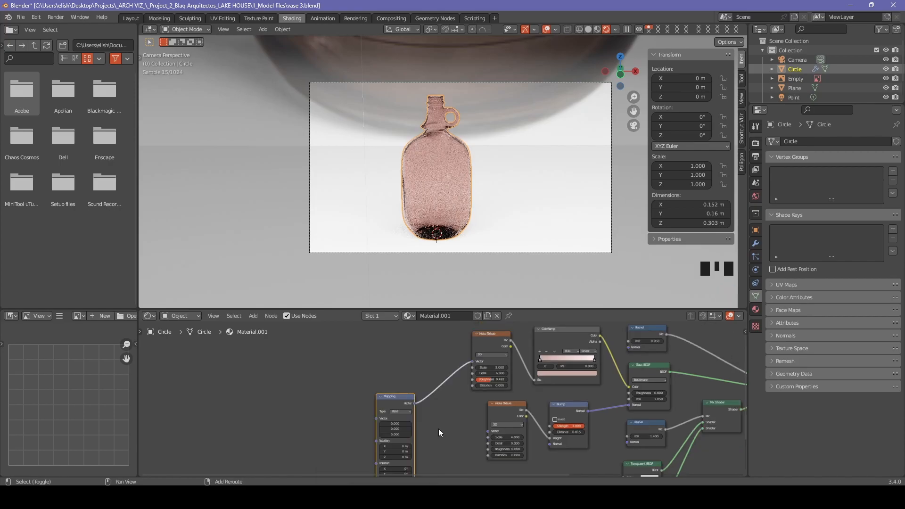
Select the new Mapping node and duplicate it.
shift+middle_drag(438, 429, 414, 361)
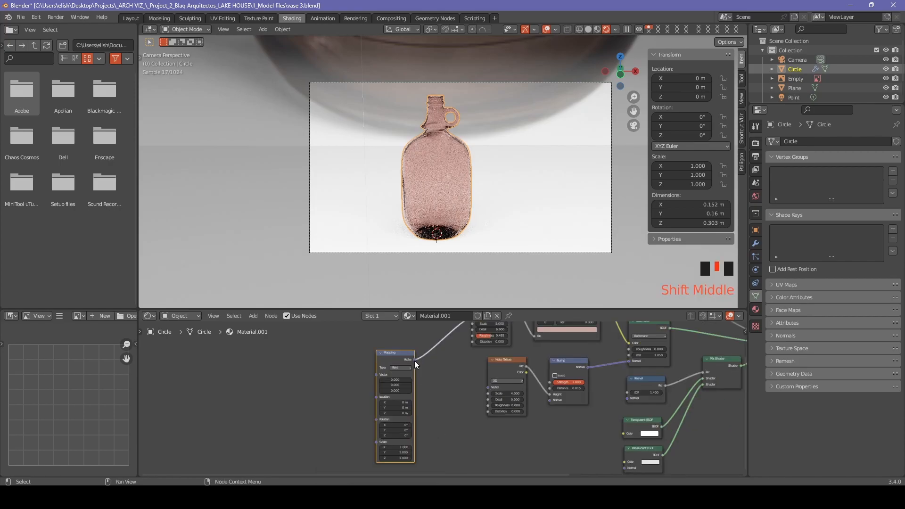
drag(488, 387, 415, 364)
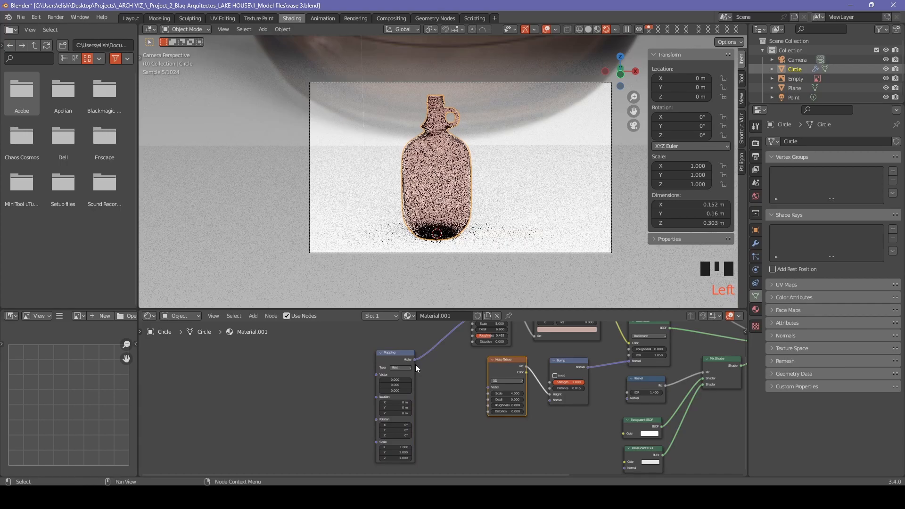
scroll(415, 364, down, 5)
click(397, 357)
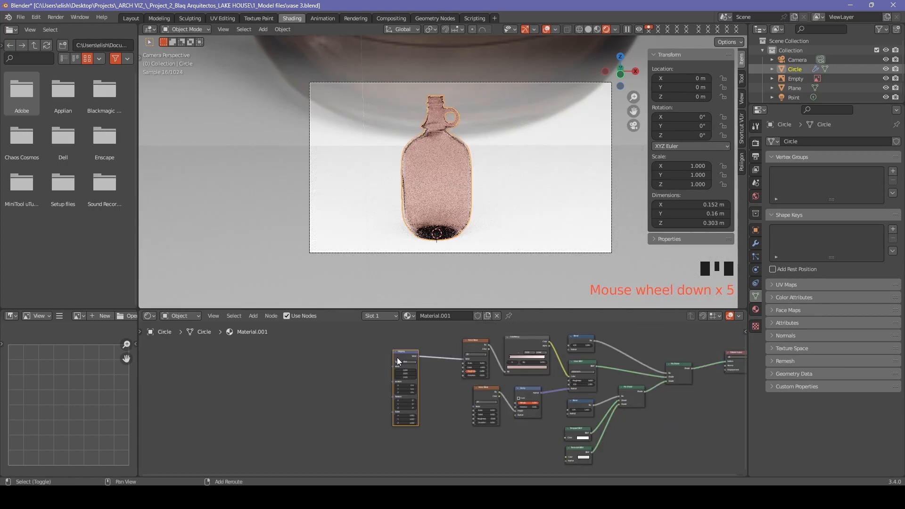
key(shift+d)
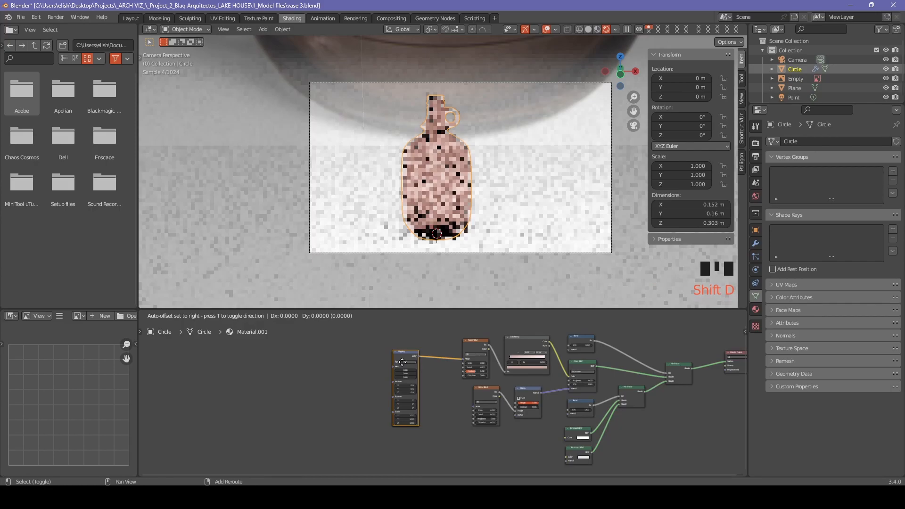
Place the duplicate Mapping node and link it to the lower Noise Texture.
middle_drag(445, 427, 445, 386)
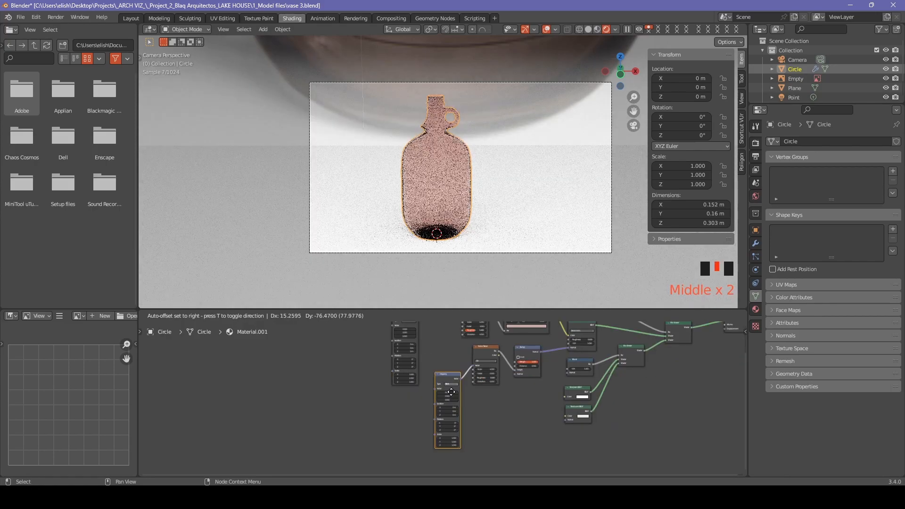
click(435, 411)
drag(451, 405, 473, 366)
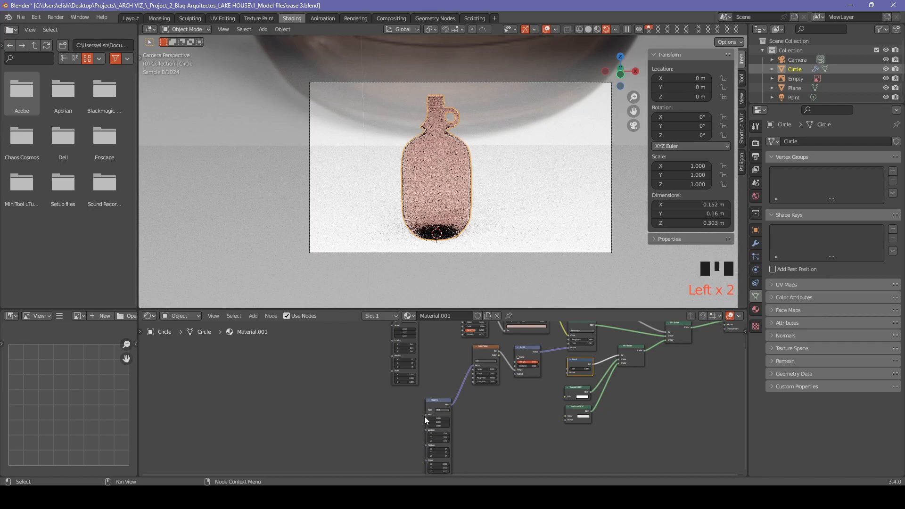
Add a Texture Coordinate node feeding the Mapping node's Vector input, then duplicate it.
drag(425, 416, 357, 410)
text(t)
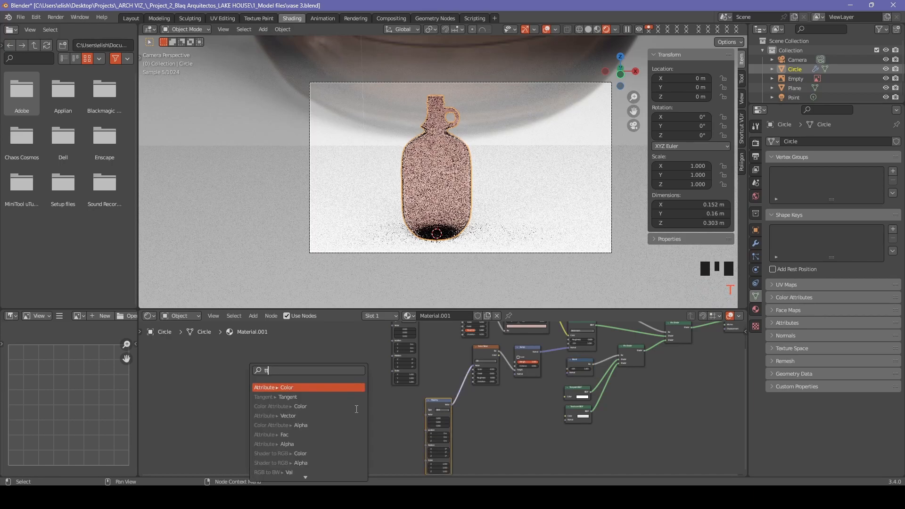
text(texture co)
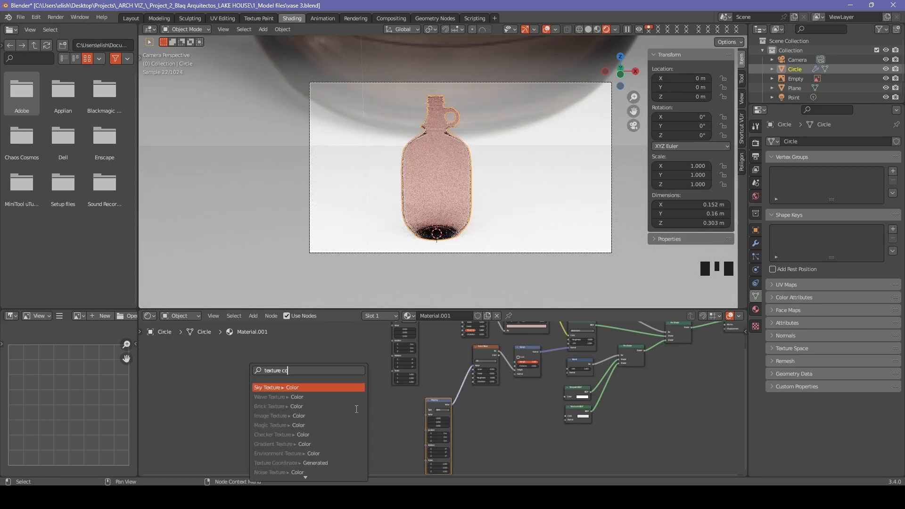
text(ord)
key(Return)
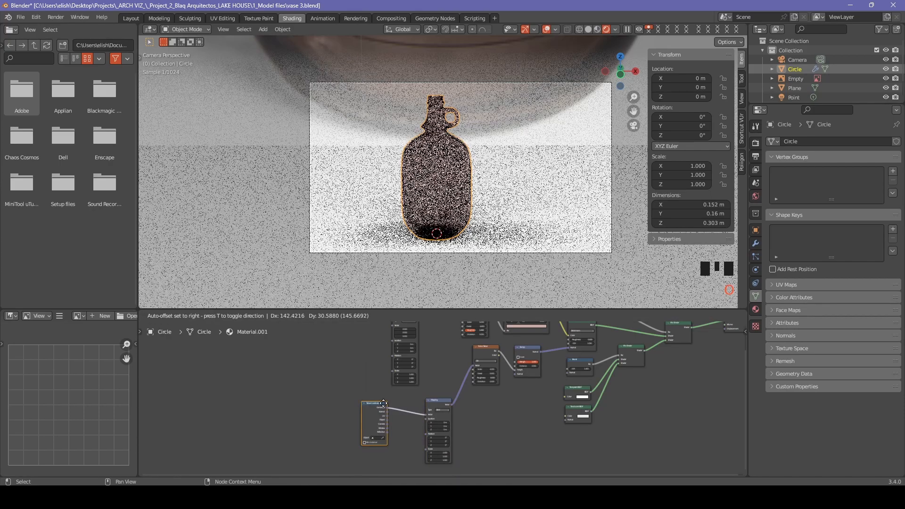
click(382, 406)
key(shift+d)
click(380, 409)
Set the Mapping X scale to 0.500 and raise the glass IOR to 1.150.
scroll(433, 412, up, 10)
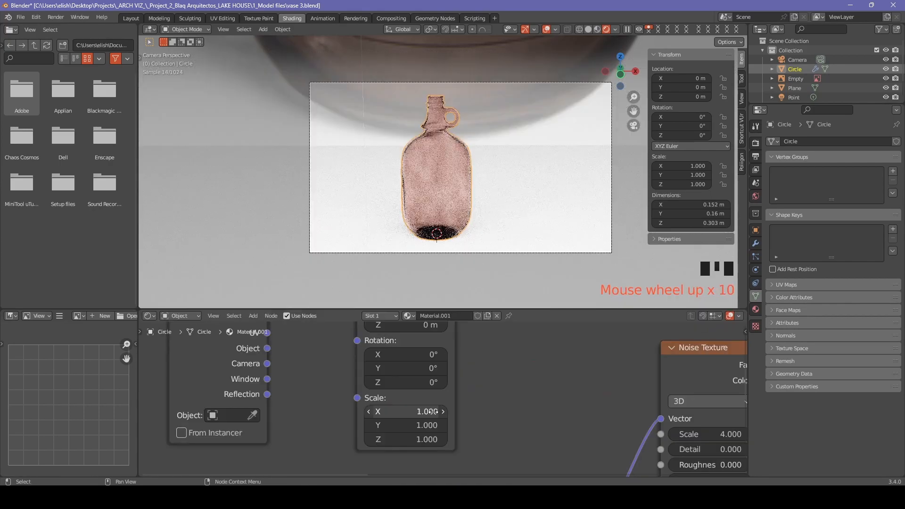
click(443, 411)
click(443, 412)
click(443, 411)
click(443, 412)
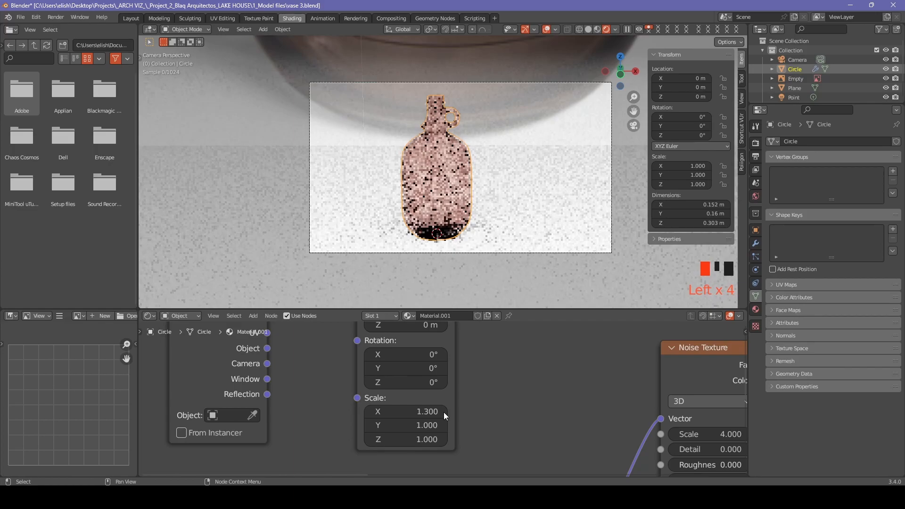
drag(443, 412, 440, 412)
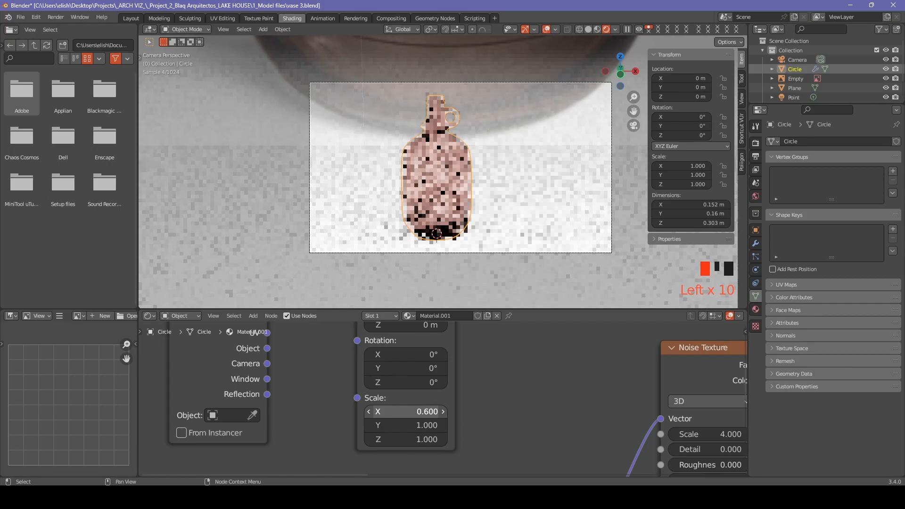
drag(440, 412, 437, 412)
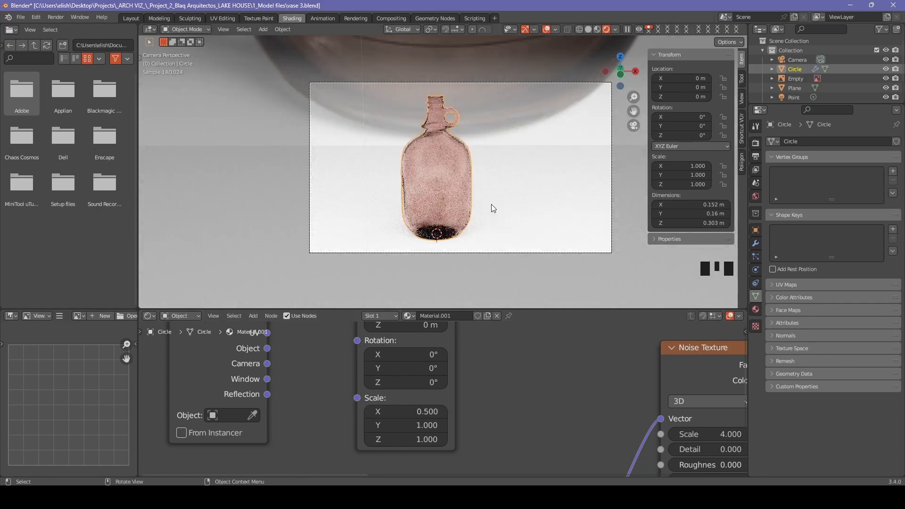
scroll(649, 417, down, 5)
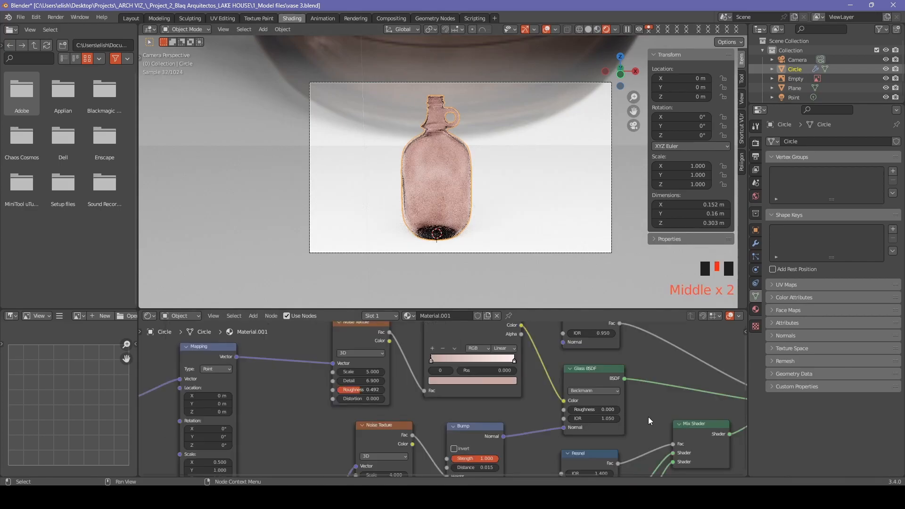
click(615, 418)
Render the rose glass jug with F12 and view it in the render window.
click(615, 418)
key(F12)
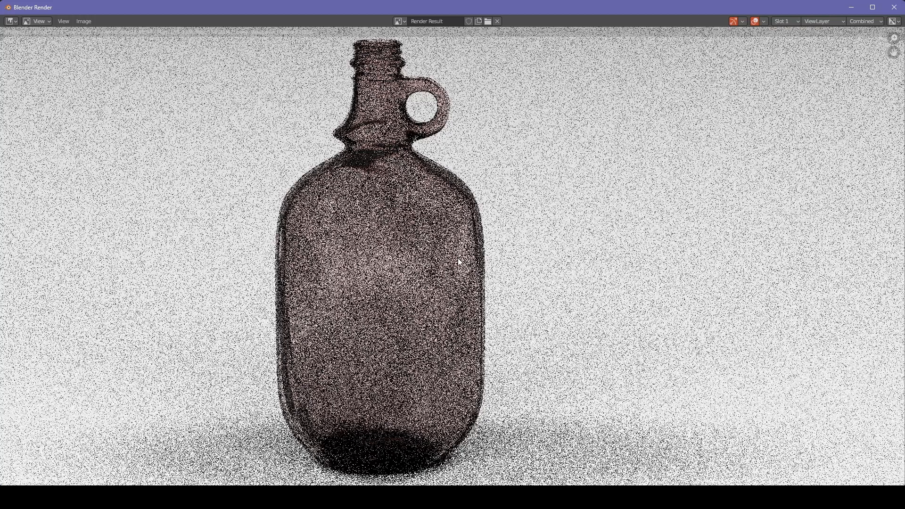
scroll(484, 166, down, 1)
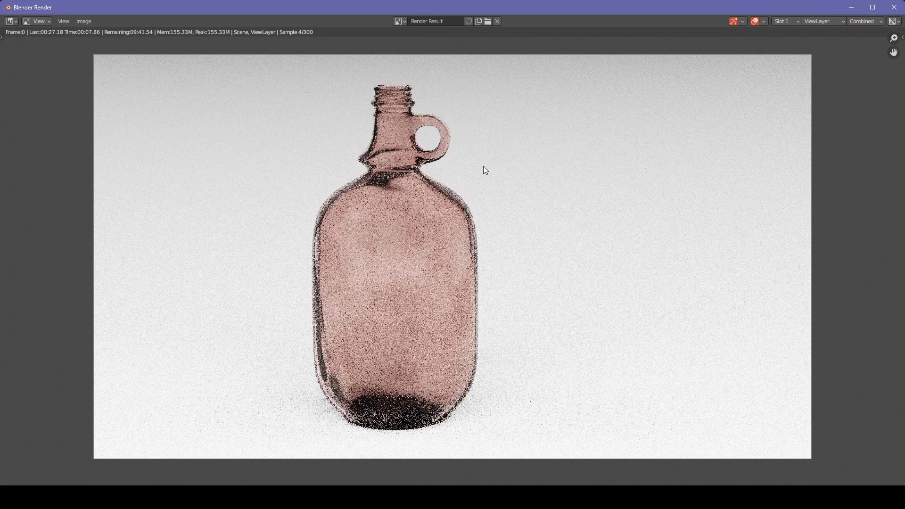